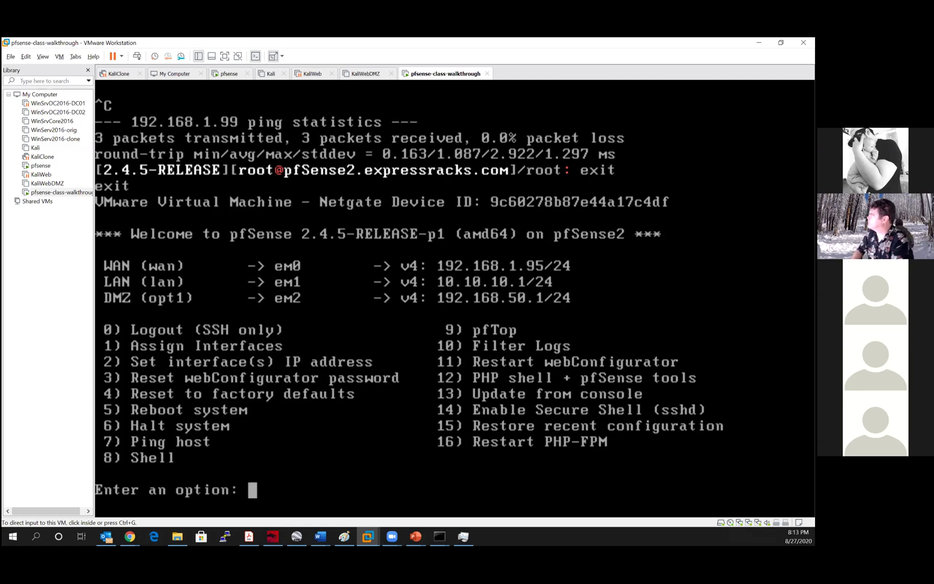
Start a new virtual machine with the Custom (advanced) configuration and Workstation 15.x hardware compatibility.
click(48, 231)
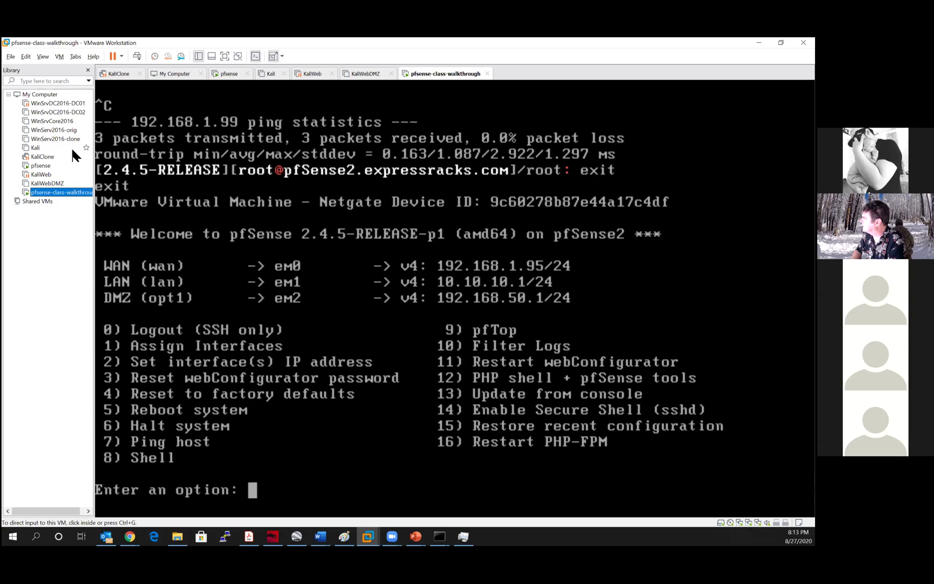
click(38, 96)
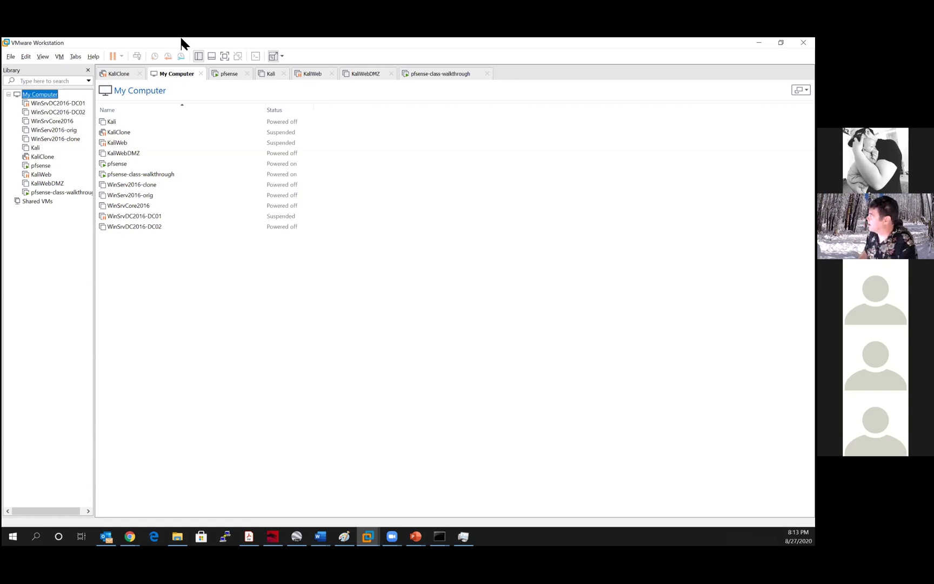
click(61, 55)
mouse_move(37, 58)
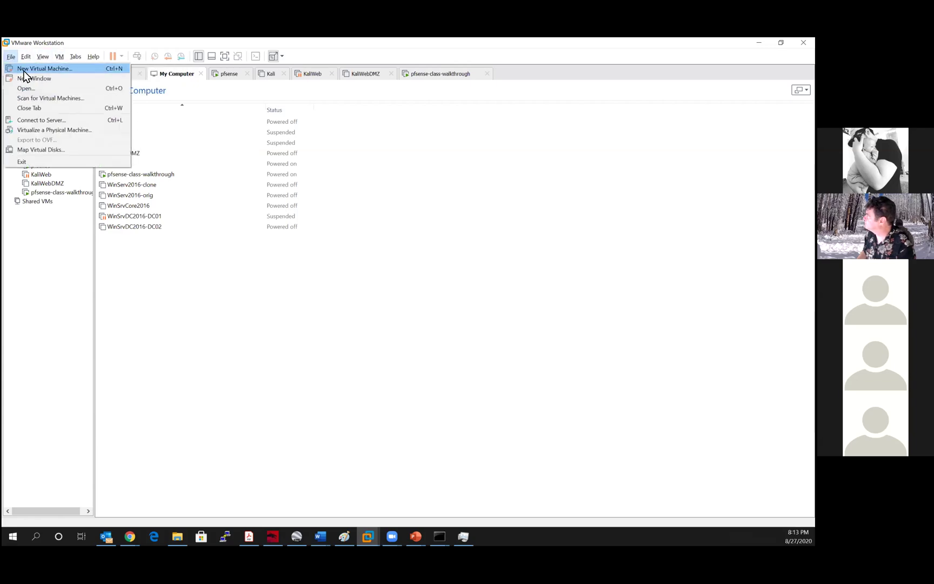
click(31, 71)
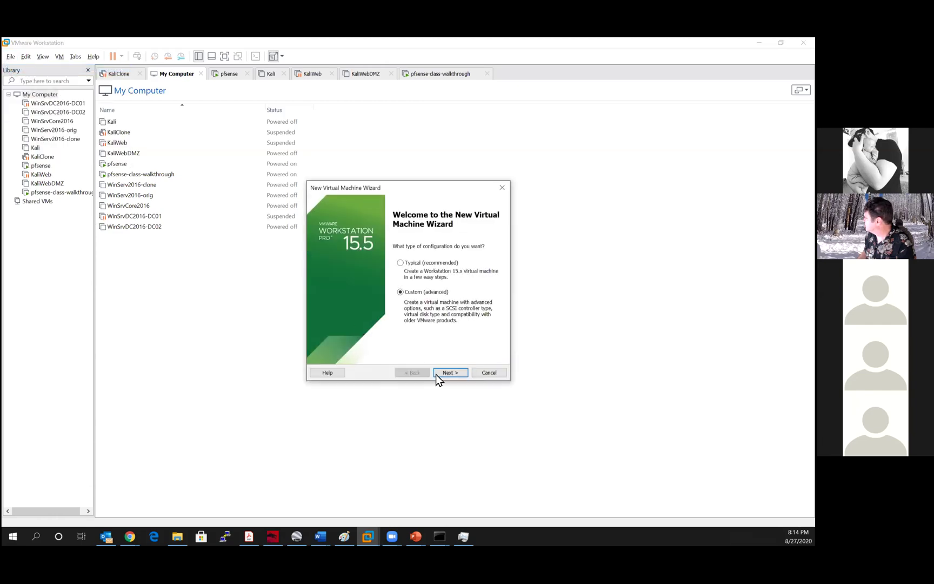
click(449, 372)
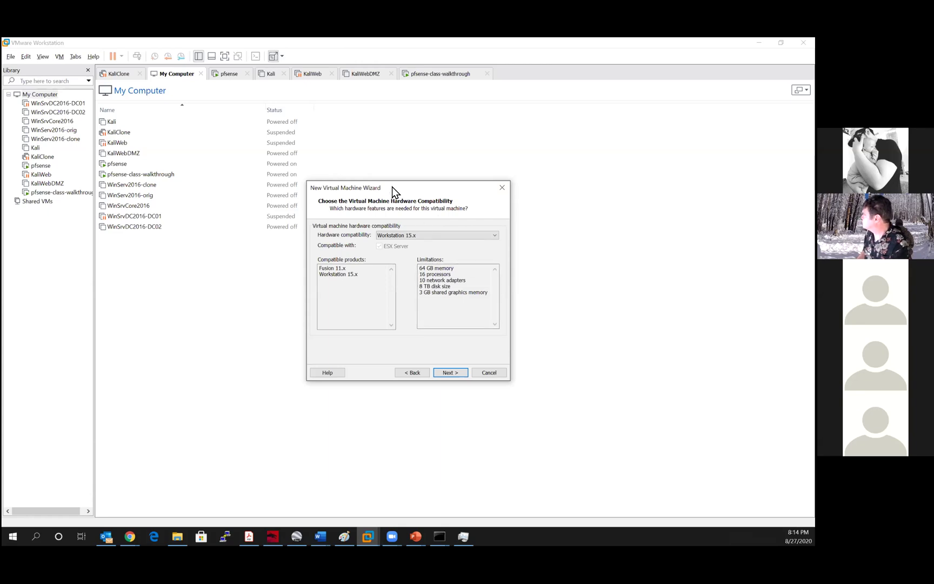
drag(391, 187, 231, 104)
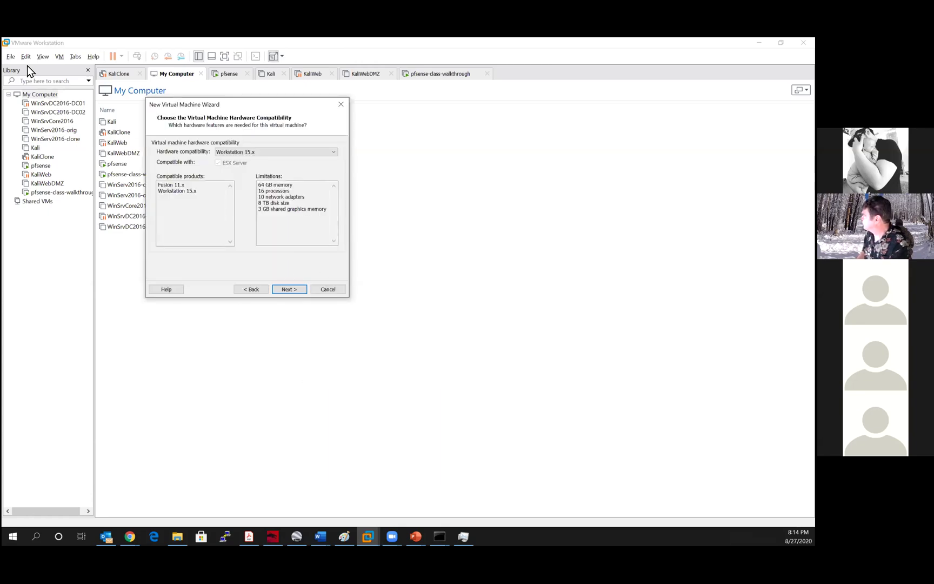
click(292, 291)
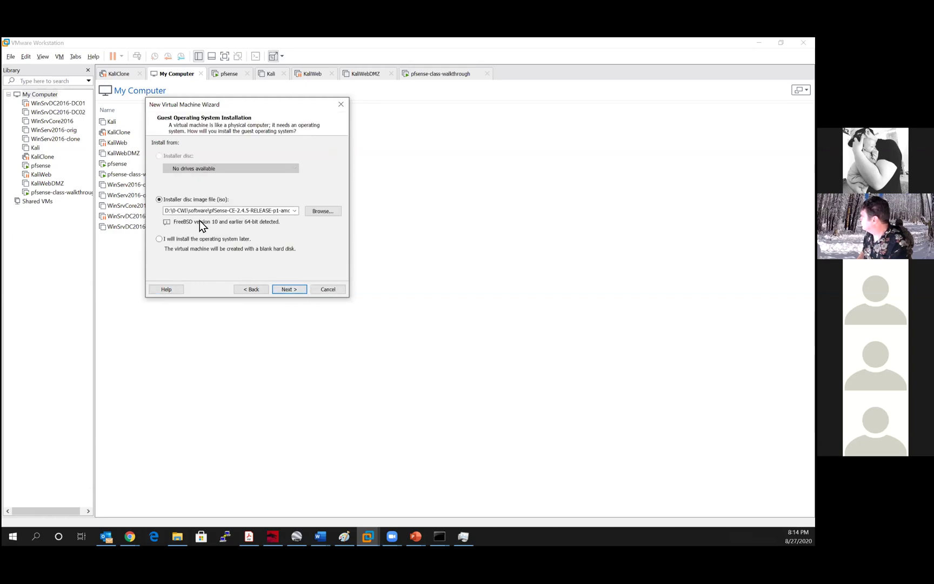
Use kali-linux-2020.2-installer-amd64.iso from the Downloads folder as the installer disc image.
click(321, 213)
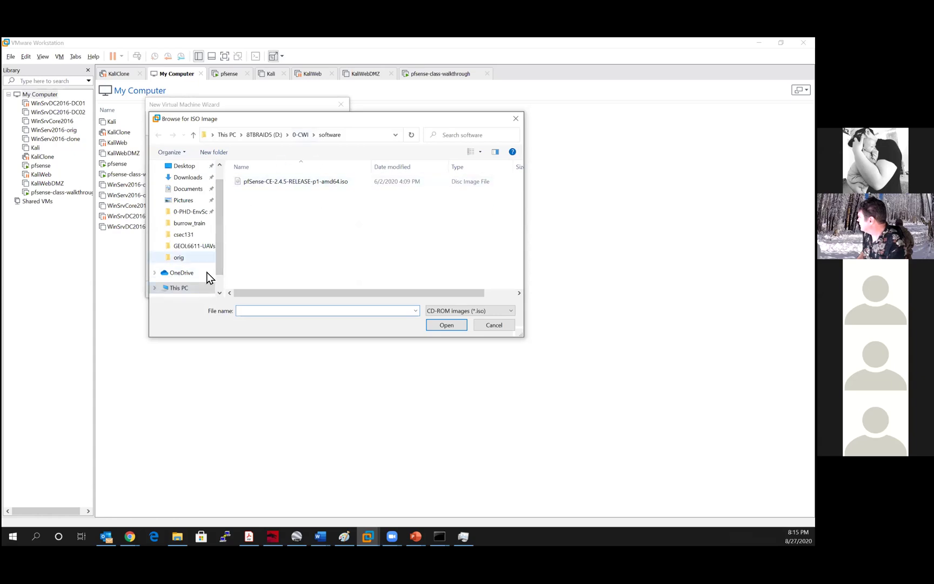
scroll(218, 236, up, 1)
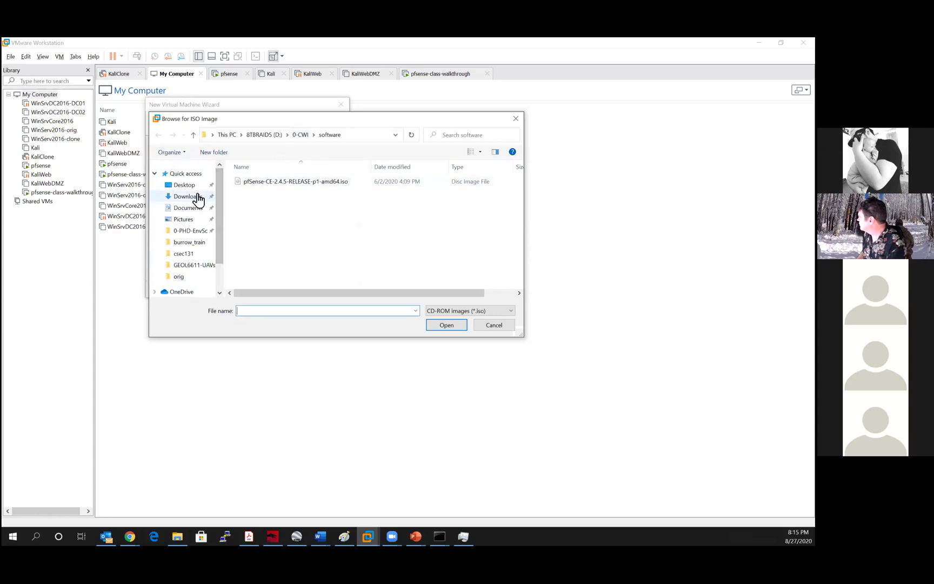
click(196, 196)
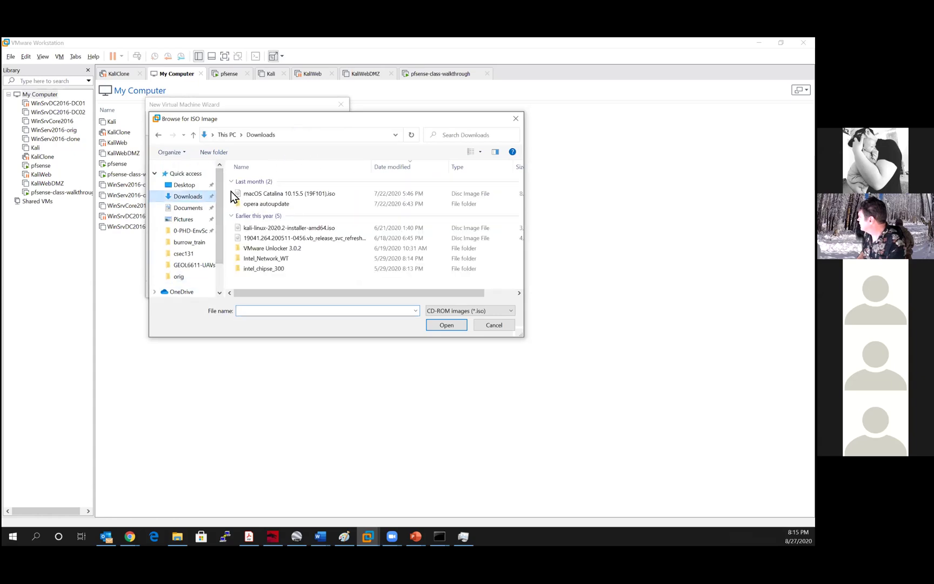
click(310, 227)
click(444, 324)
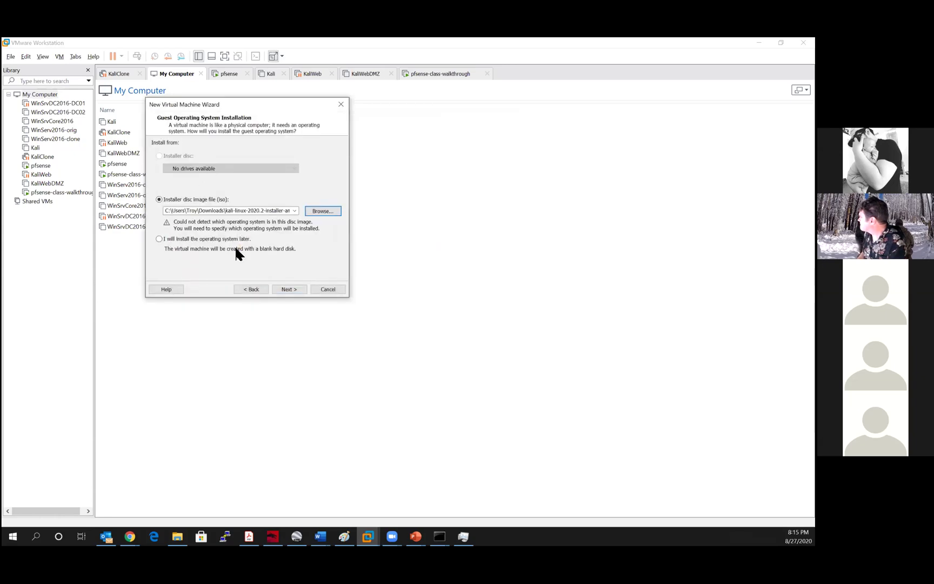
click(290, 290)
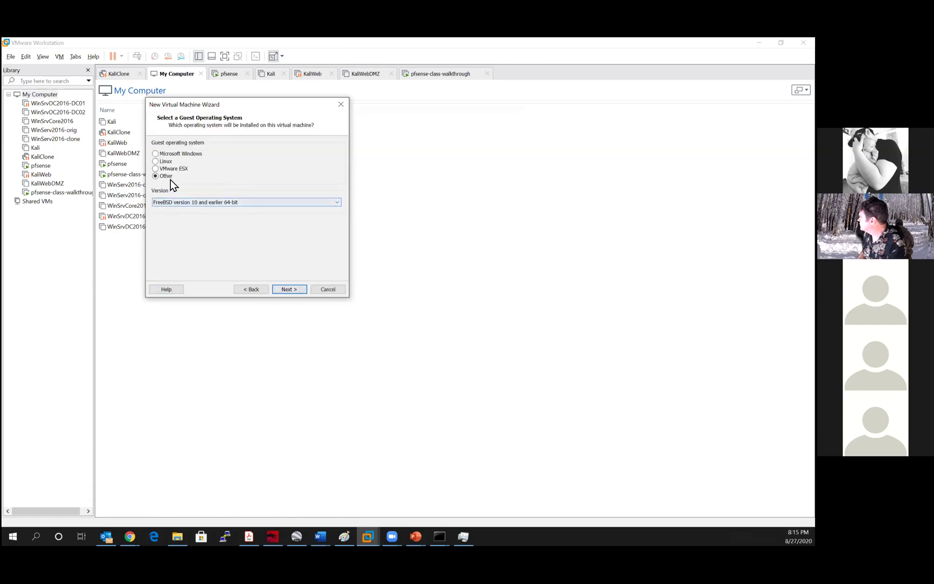
Set the guest operating system to Linux, version Debian 10.x 64-bit.
click(168, 162)
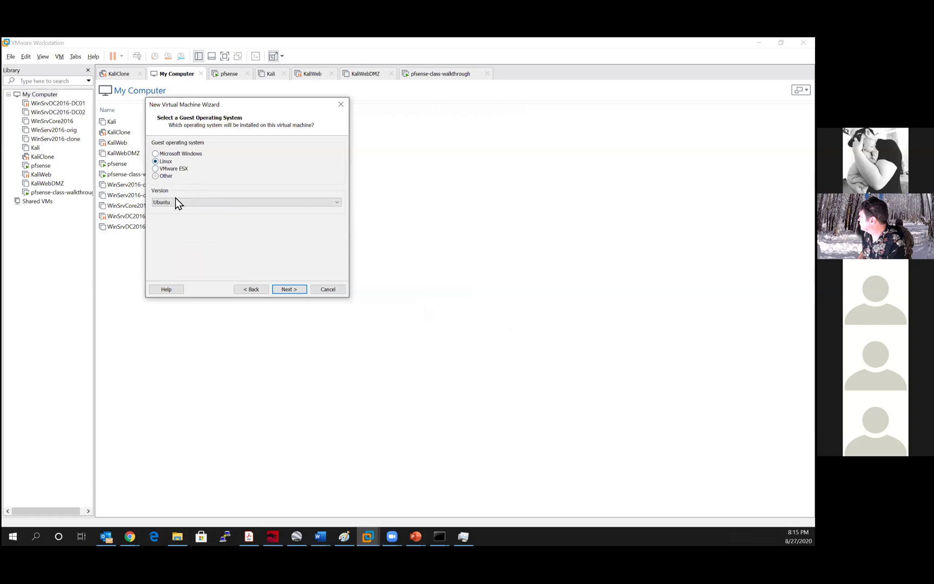
click(183, 202)
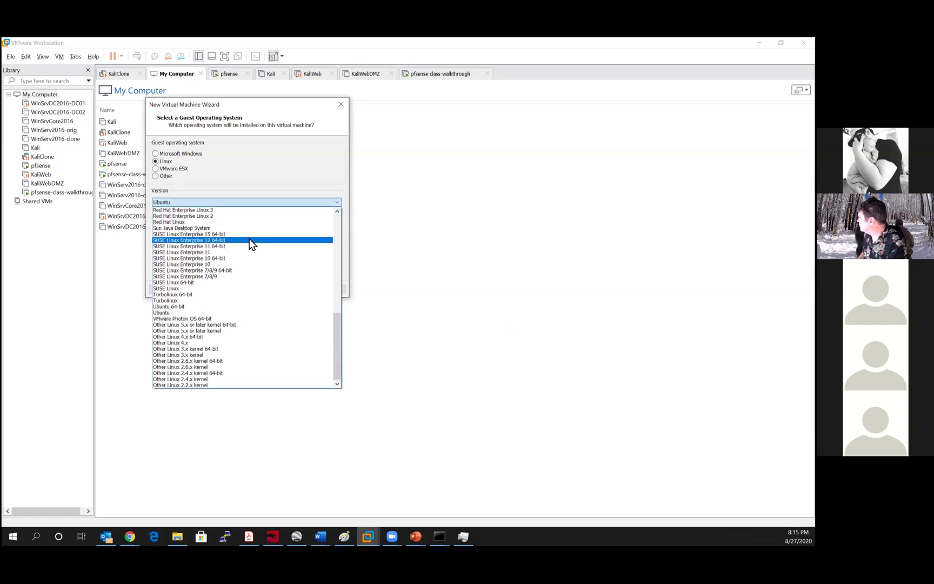
scroll(240, 258, up, 7)
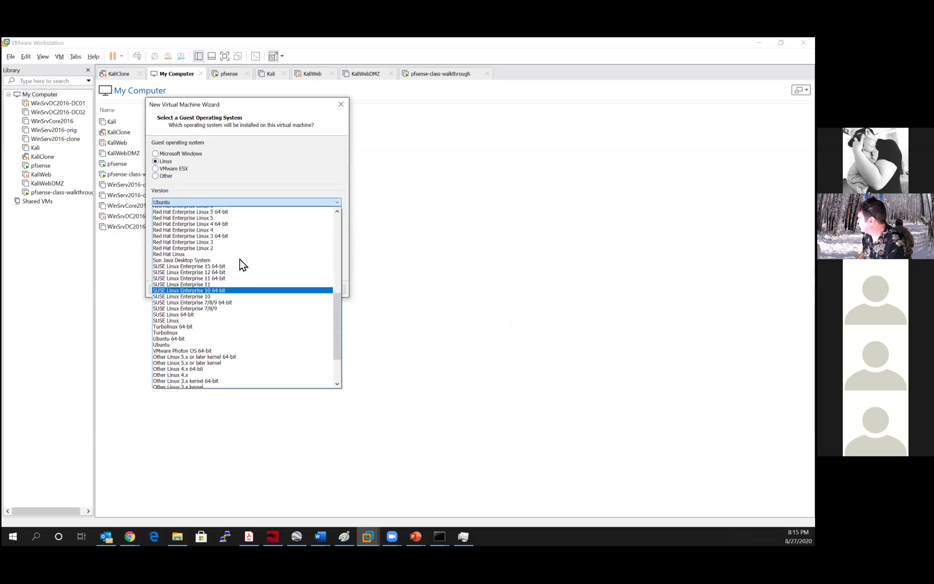
scroll(240, 259, up, 6)
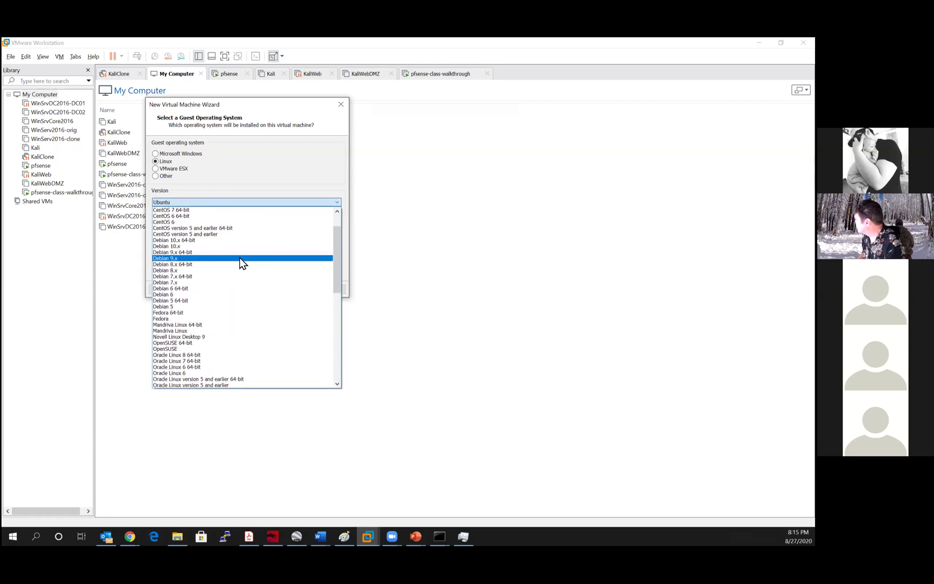
click(200, 241)
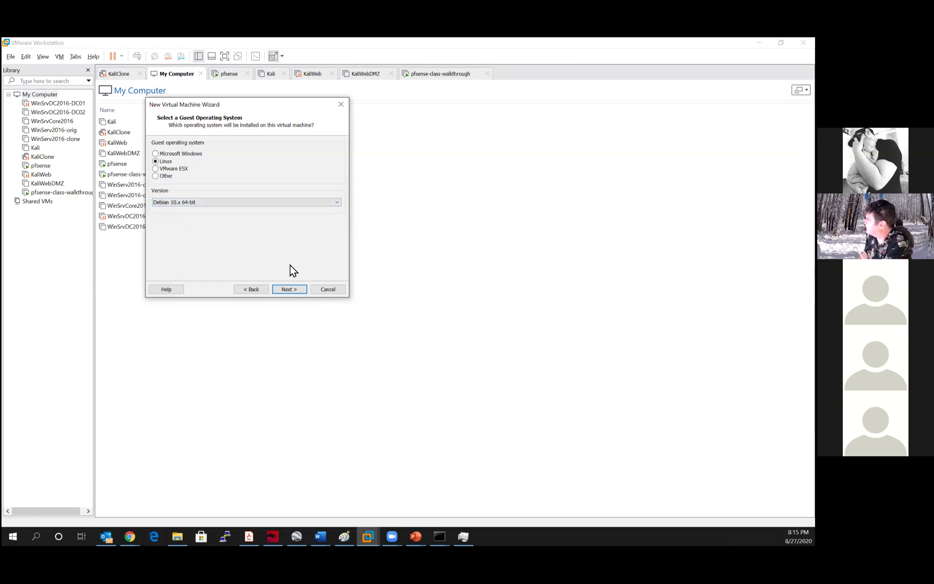
click(289, 289)
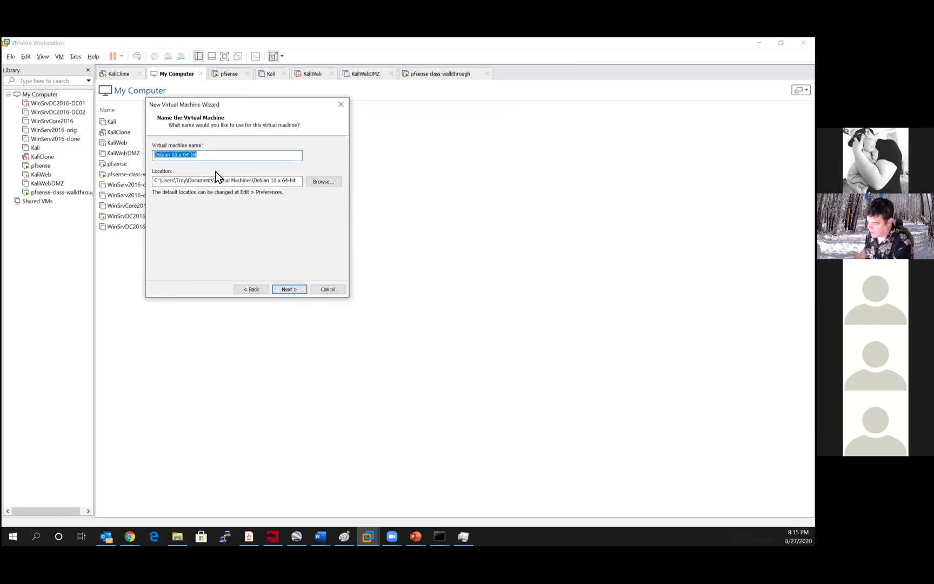
Name the virtual machine Kali-web1 and browse to the VMs folder on drive D: for its location.
text(Ka)
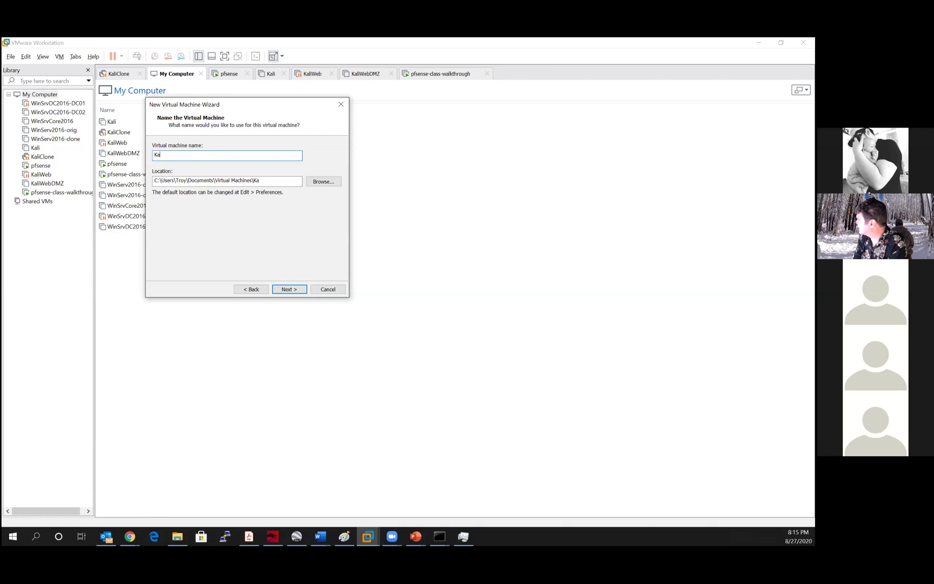
text(li-web1)
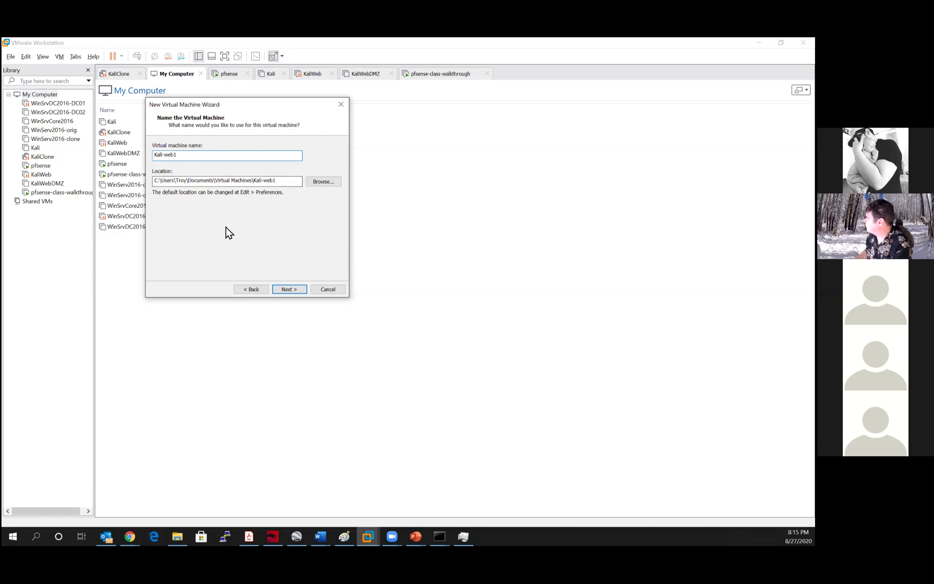
click(323, 181)
scroll(379, 281, down, 5)
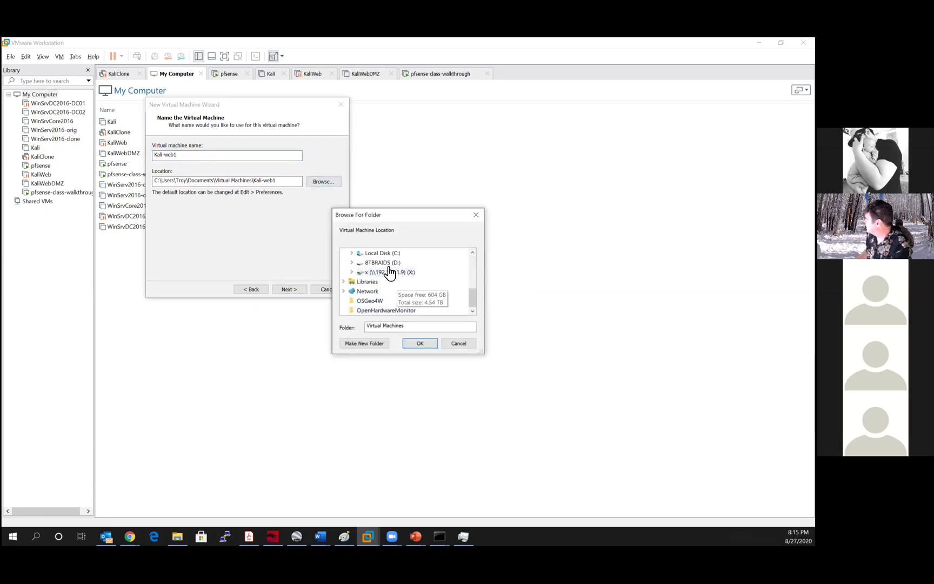
double_click(382, 262)
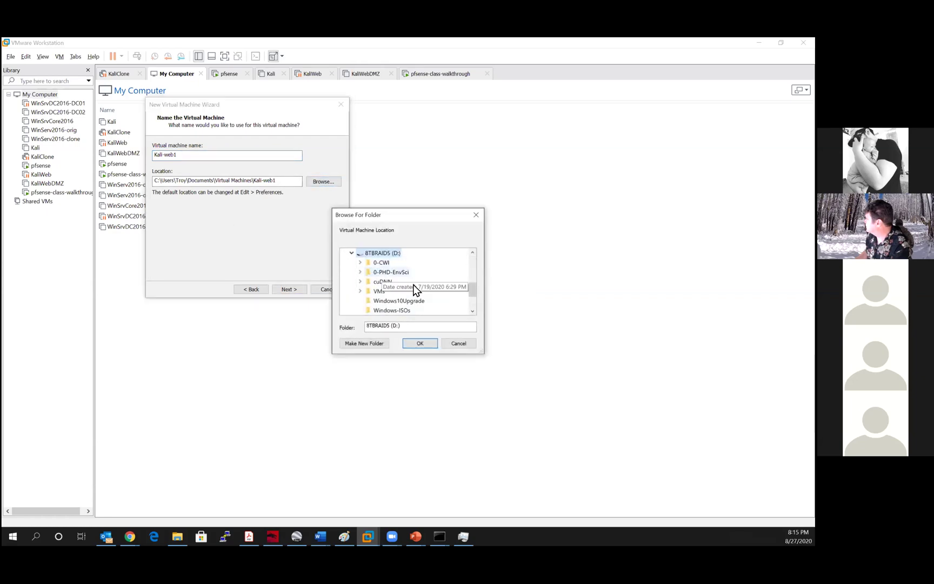
double_click(378, 292)
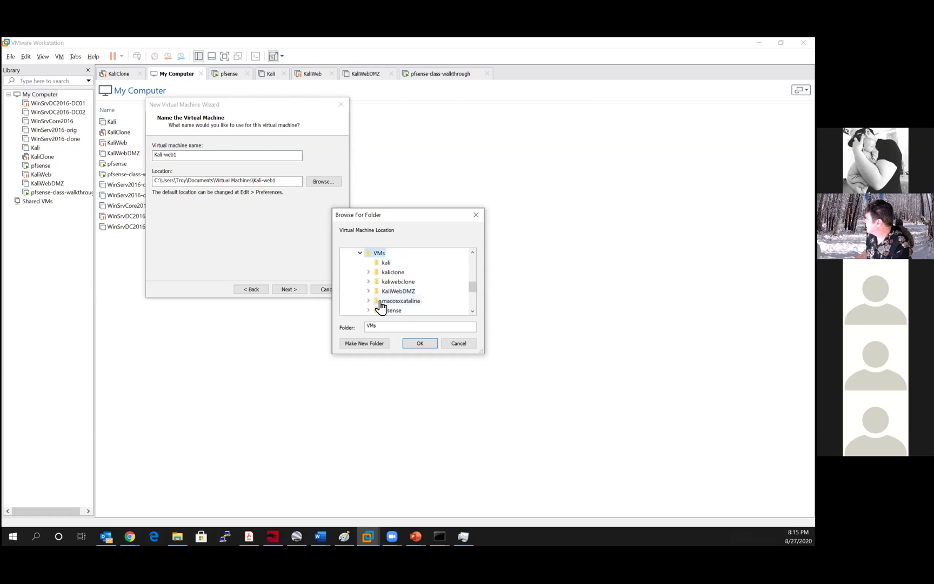
Create a folder named kali-web1 inside D:\VMs and use it as the virtual machine's location.
click(377, 345)
text(cal)
key(BackSpace)
key(BackSpace)
key(BackSpace)
text(kal)
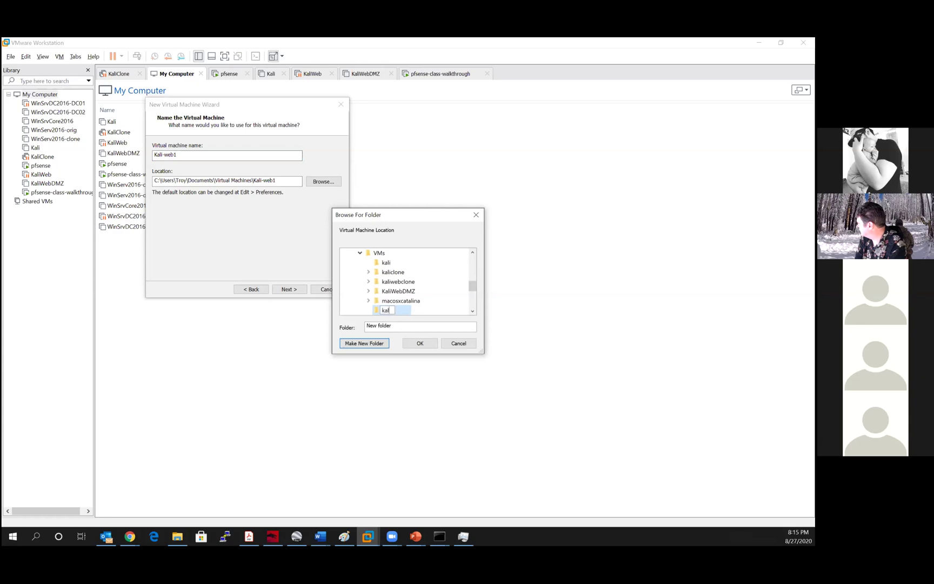
text(i-w)
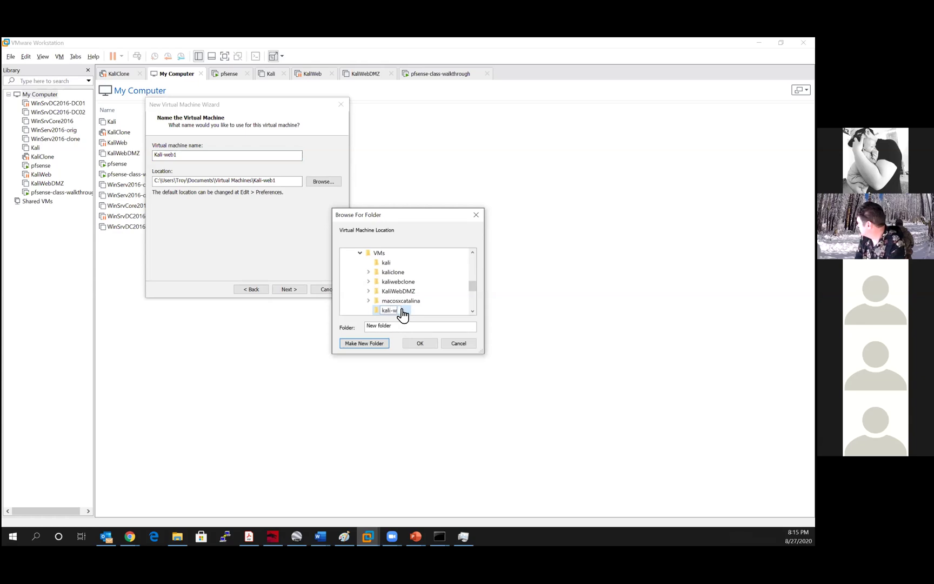
text(eb1)
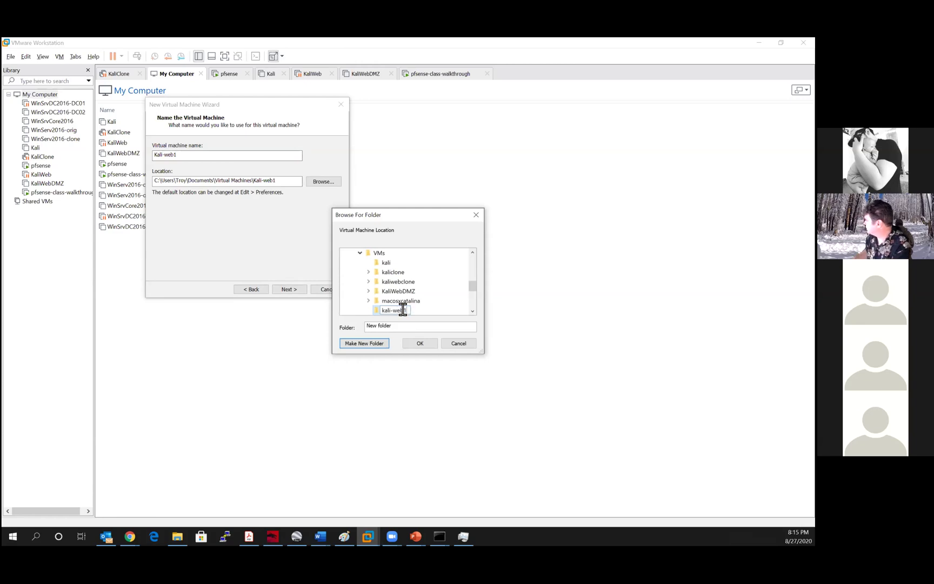
click(420, 344)
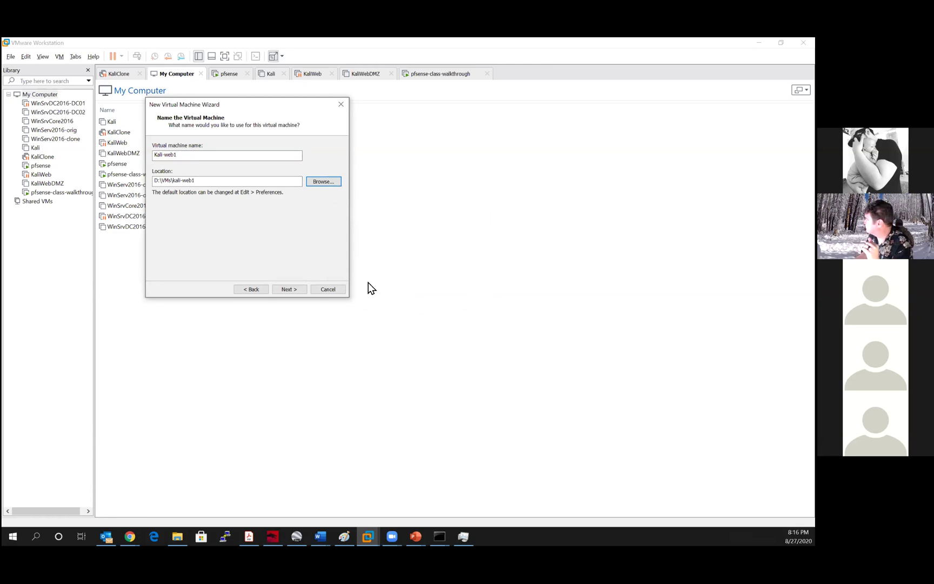
click(296, 288)
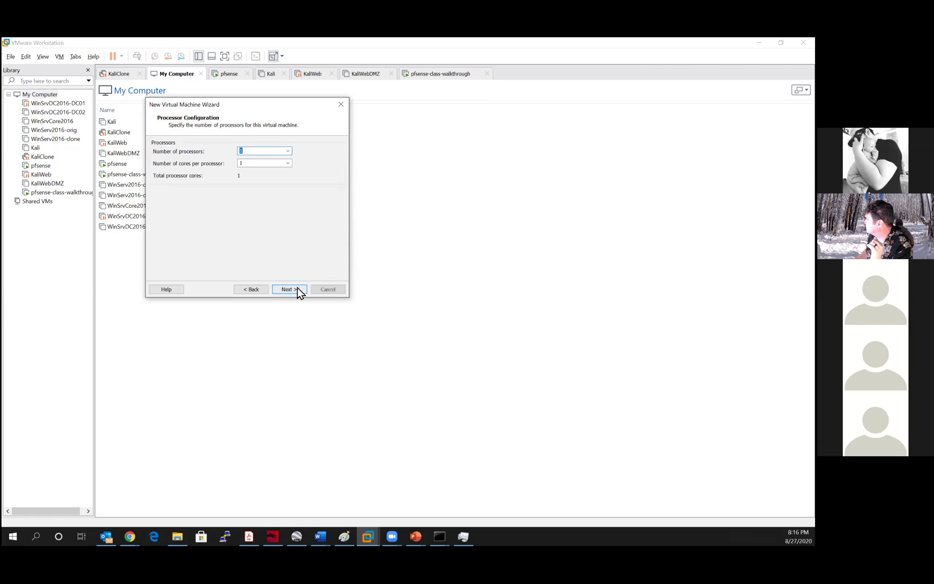
Allocate 2 processors with 1 core each and accept 2048 MB of memory for the virtual machine.
click(289, 164)
click(289, 162)
click(288, 152)
click(280, 165)
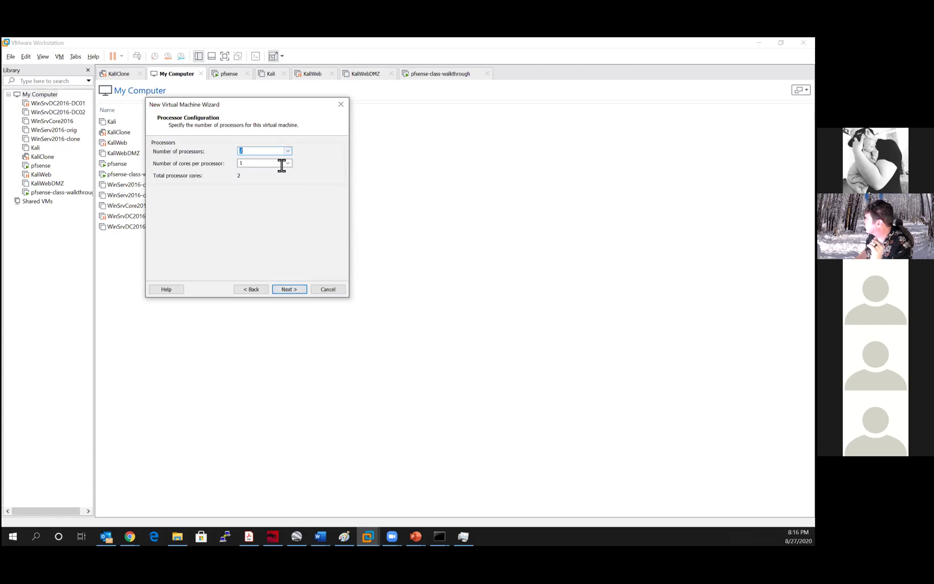
click(289, 289)
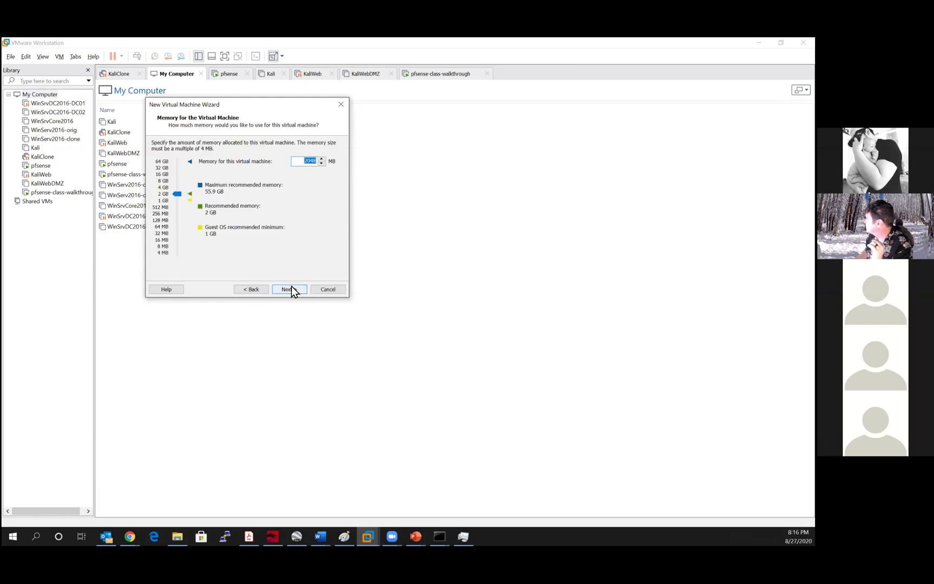
click(291, 289)
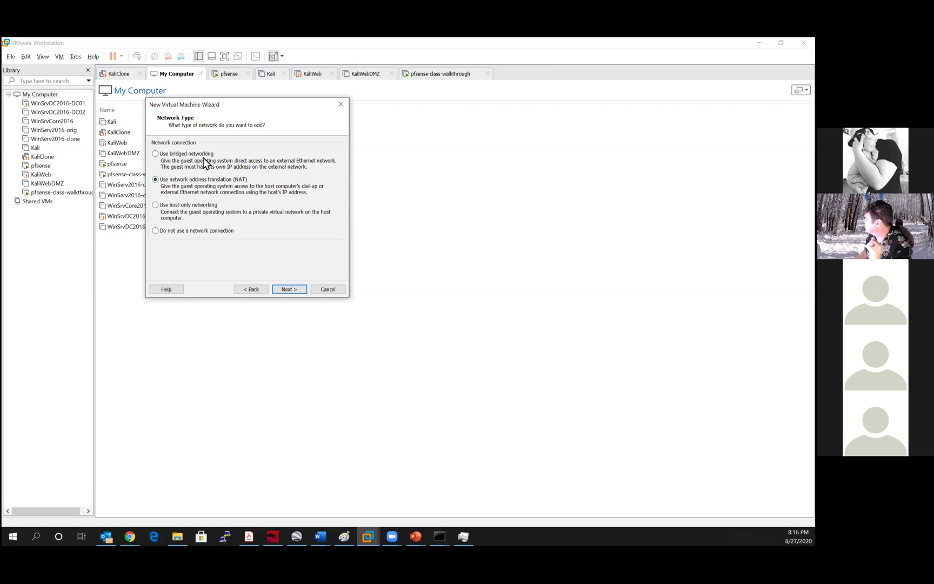
Choose NAT networking and accept the recommended LSI Logic controller and SCSI disk type.
click(198, 205)
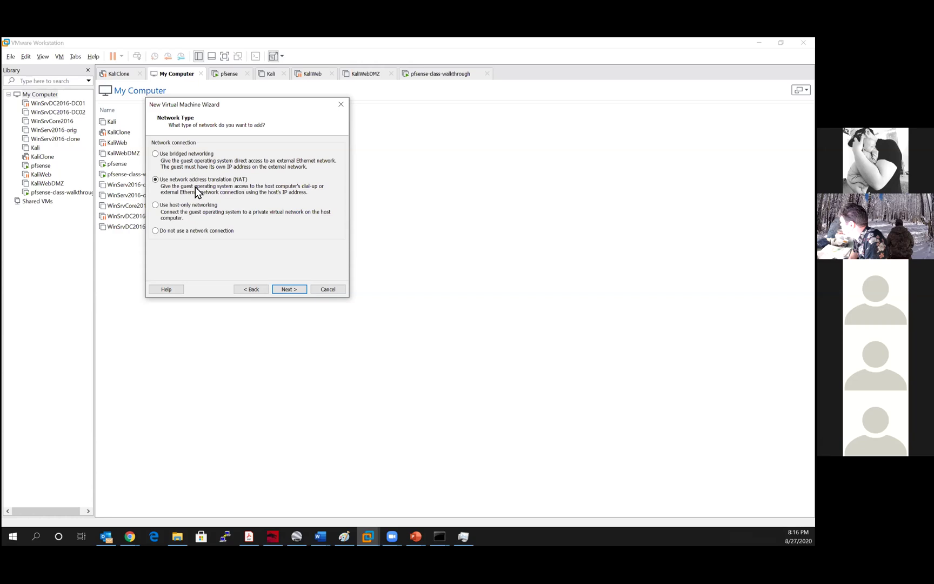
click(290, 289)
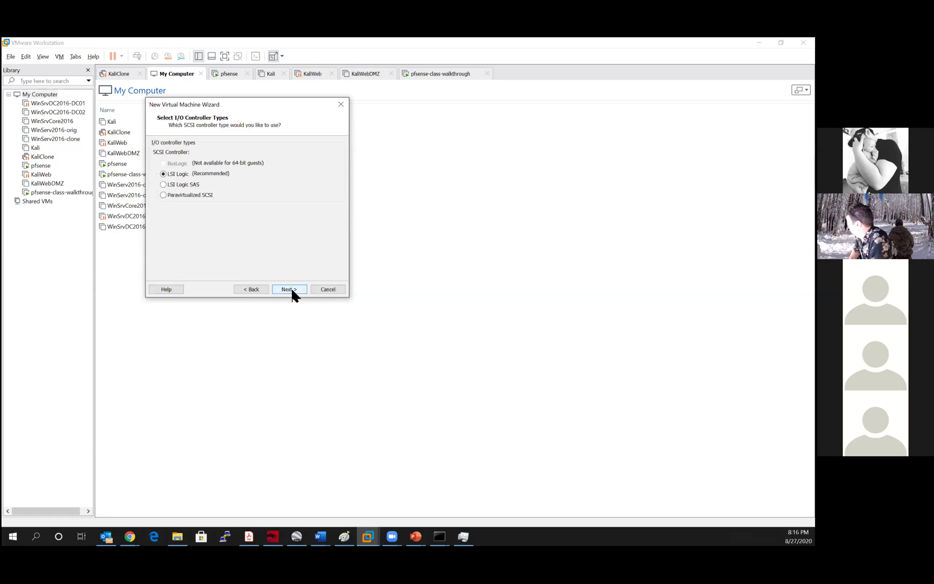
click(291, 289)
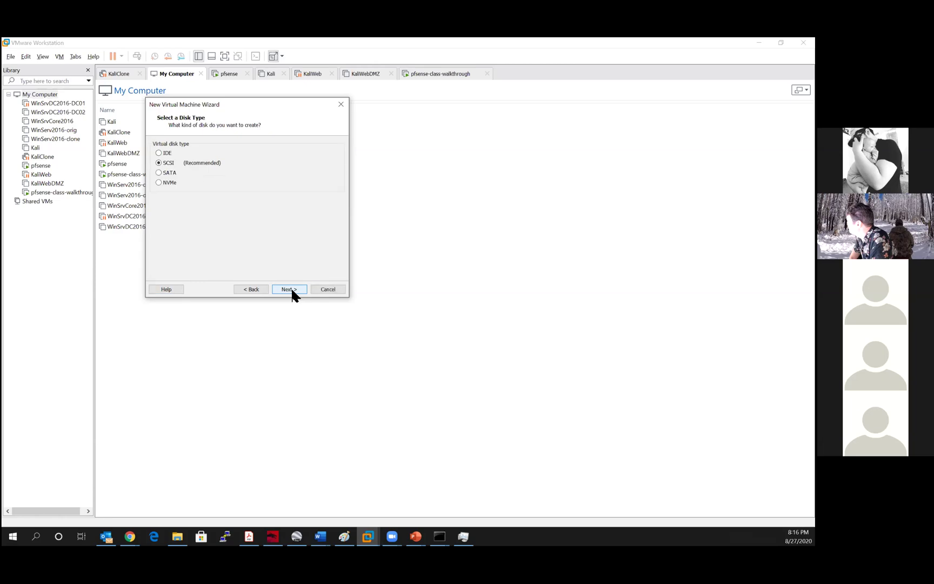
click(292, 290)
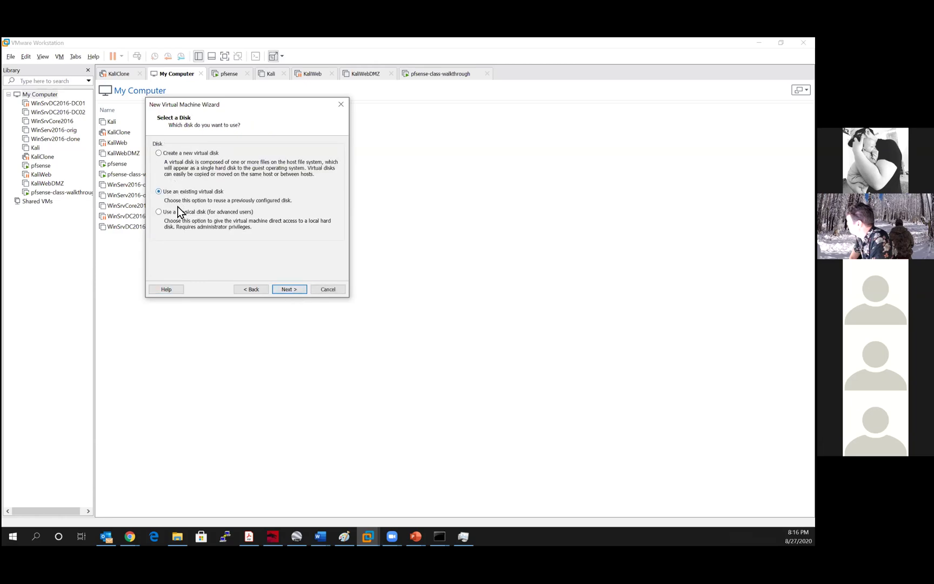
Create a new 20 GB virtual disk stored as a single file and accept Kali-web1.vmdk as its file name.
click(167, 154)
click(289, 289)
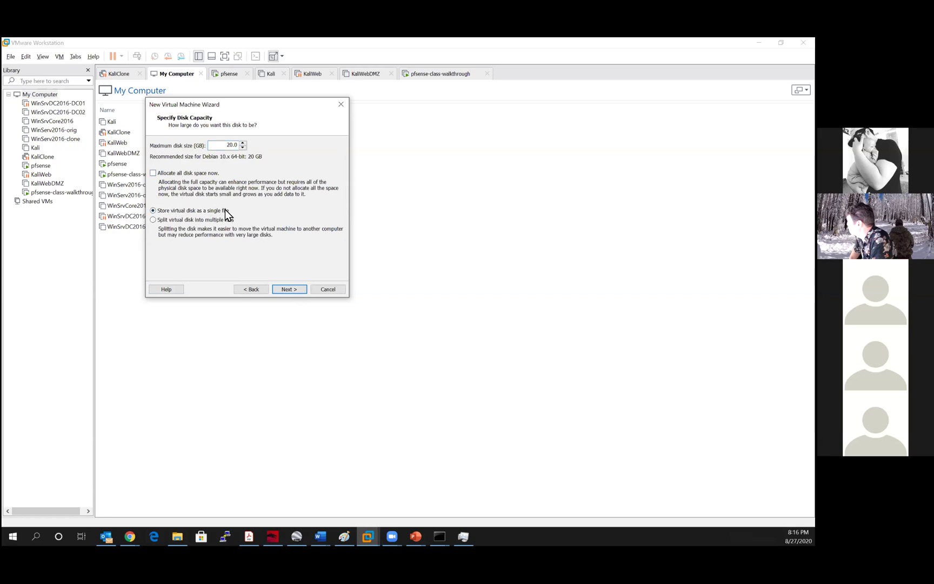
click(225, 145)
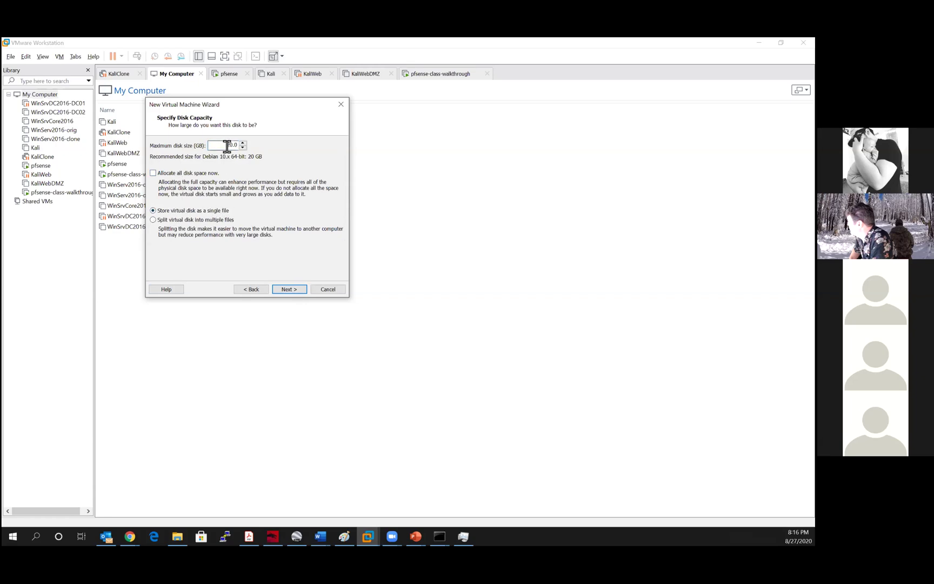
click(291, 290)
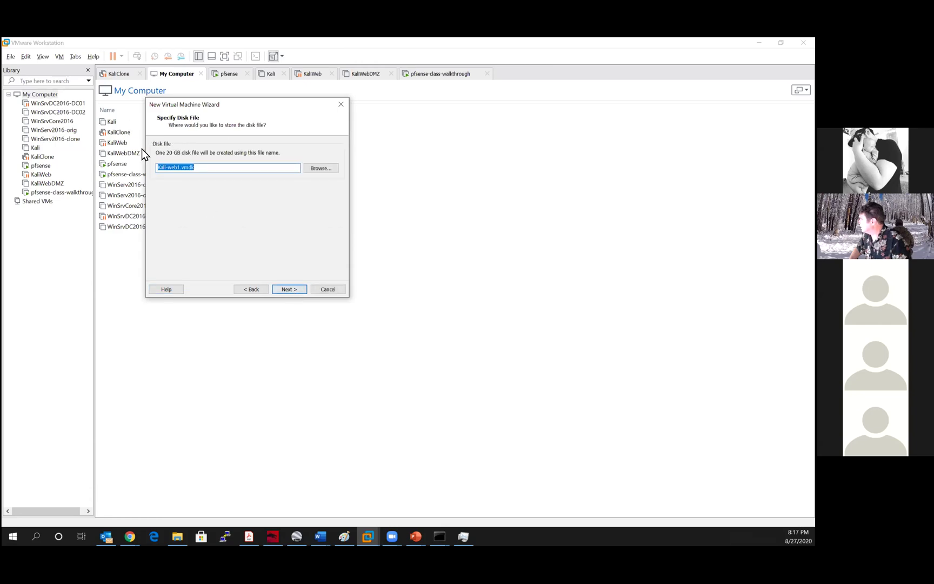
click(300, 290)
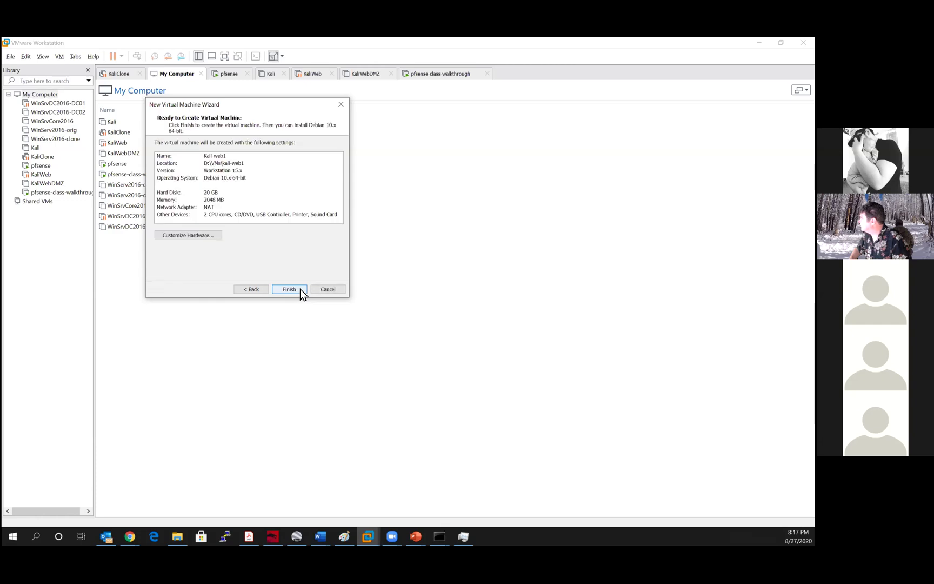
Customize the hardware to connect the network adapter to custom network VMnet3, and finish creating the virtual machine.
click(211, 235)
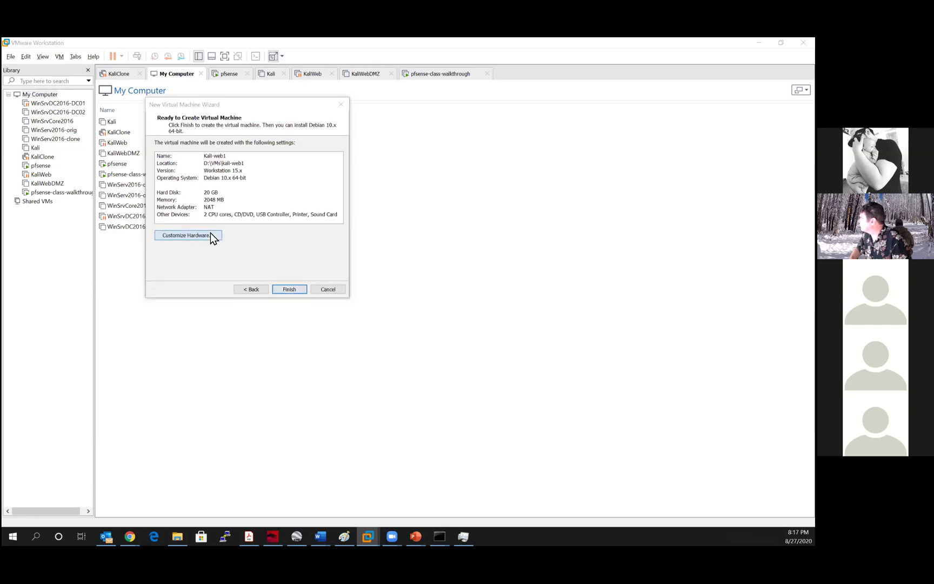
click(135, 101)
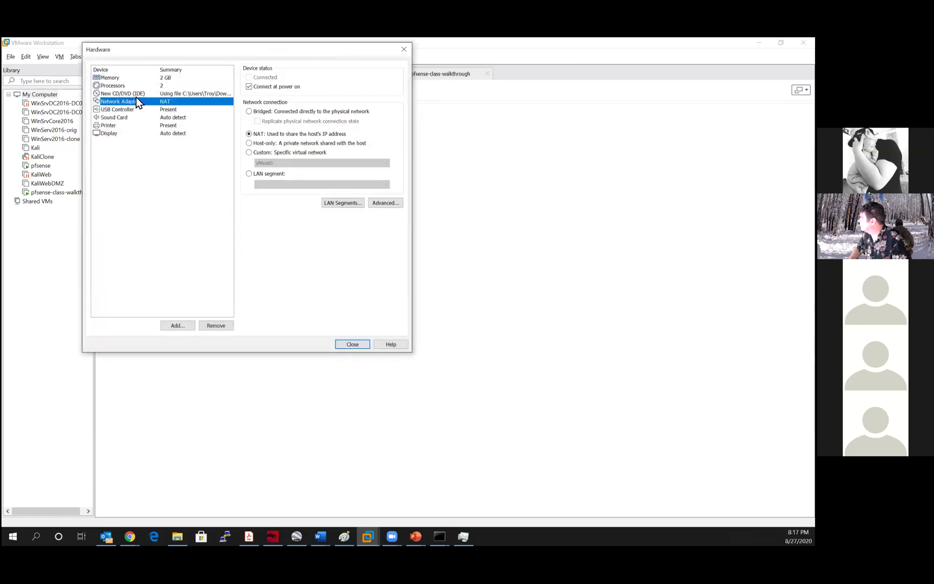
click(253, 153)
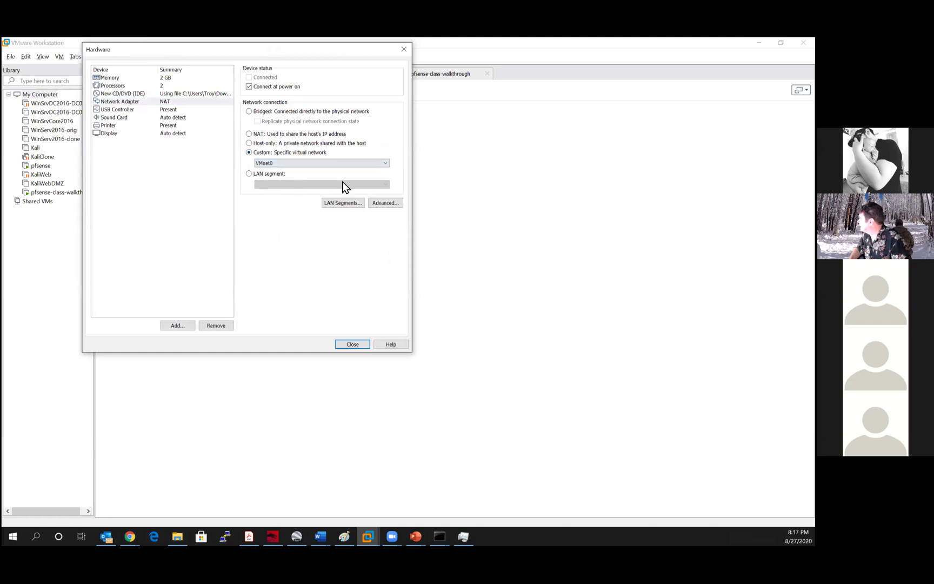
click(292, 163)
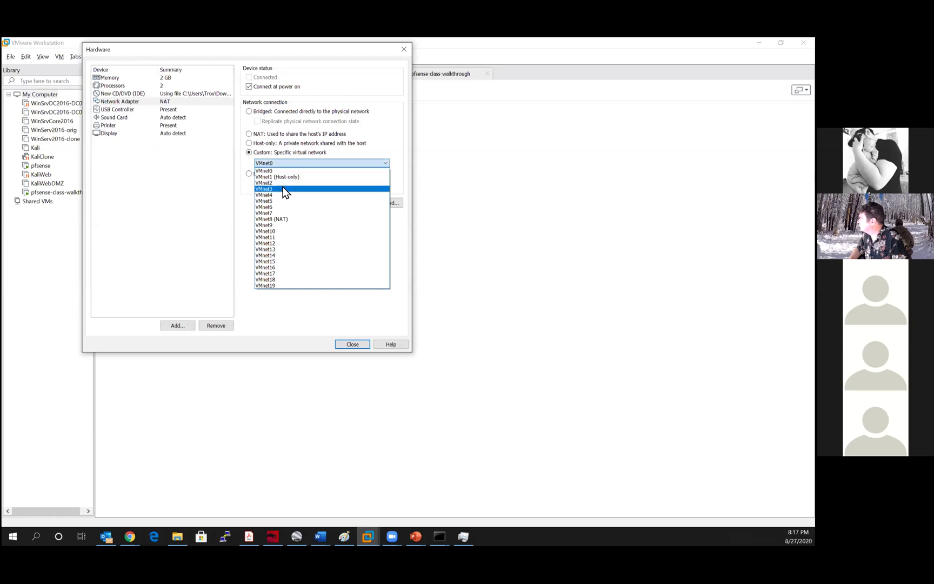
click(285, 190)
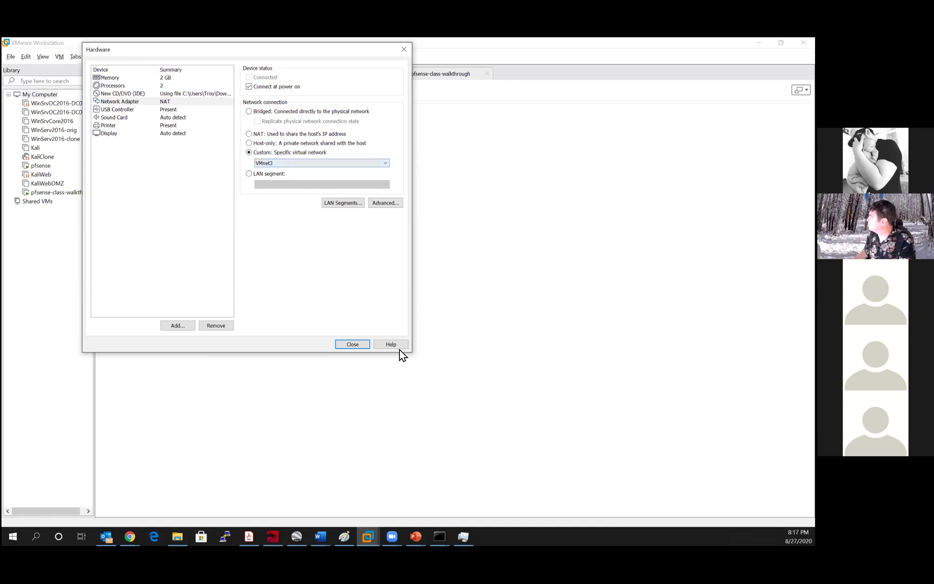
click(352, 344)
click(290, 289)
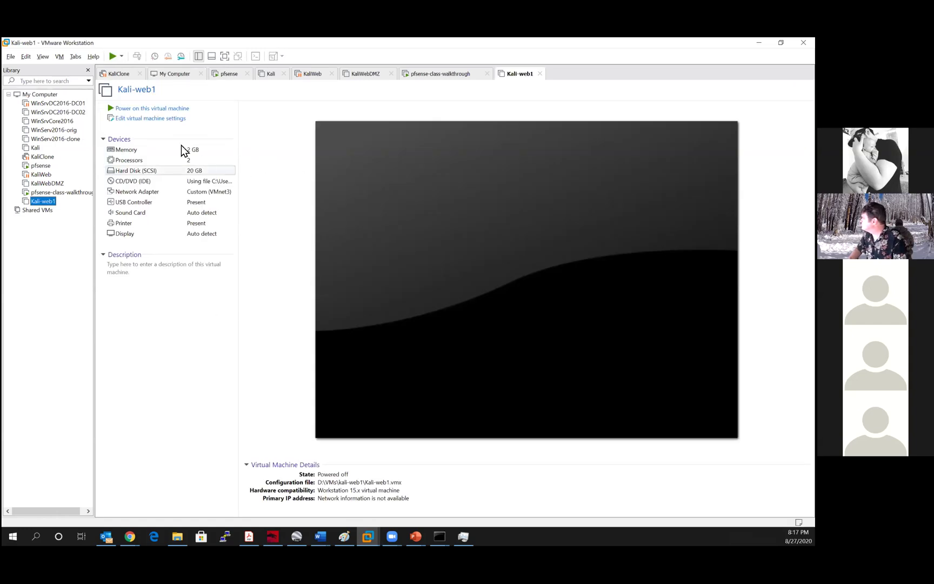
Power on Kali-web1 and stretch its guest display while keeping the aspect ratio.
click(157, 108)
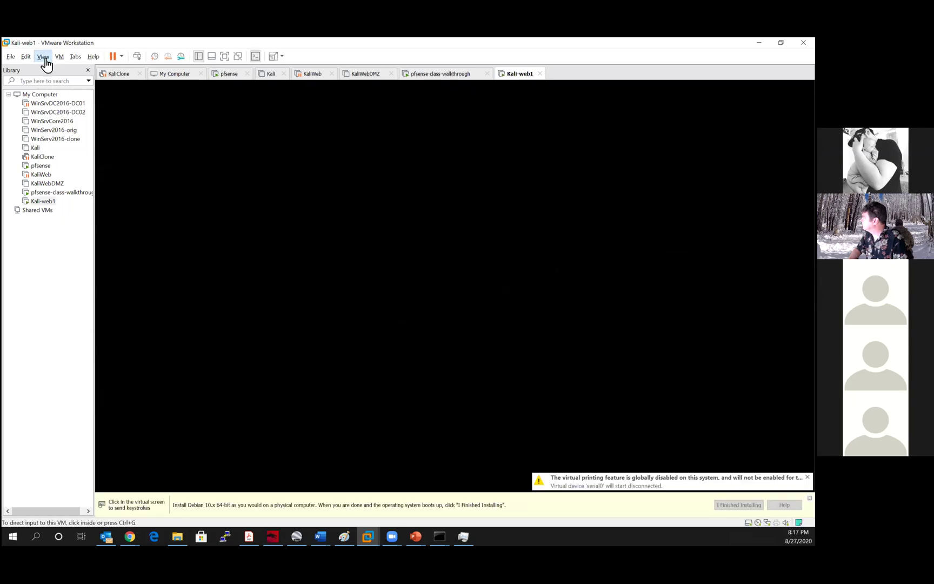
click(43, 56)
mouse_move(58, 100)
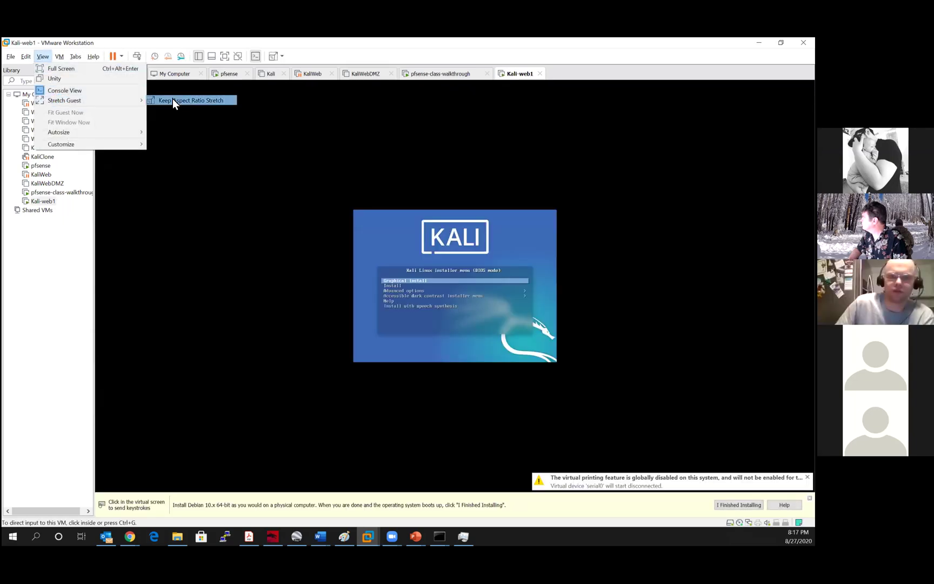
click(173, 100)
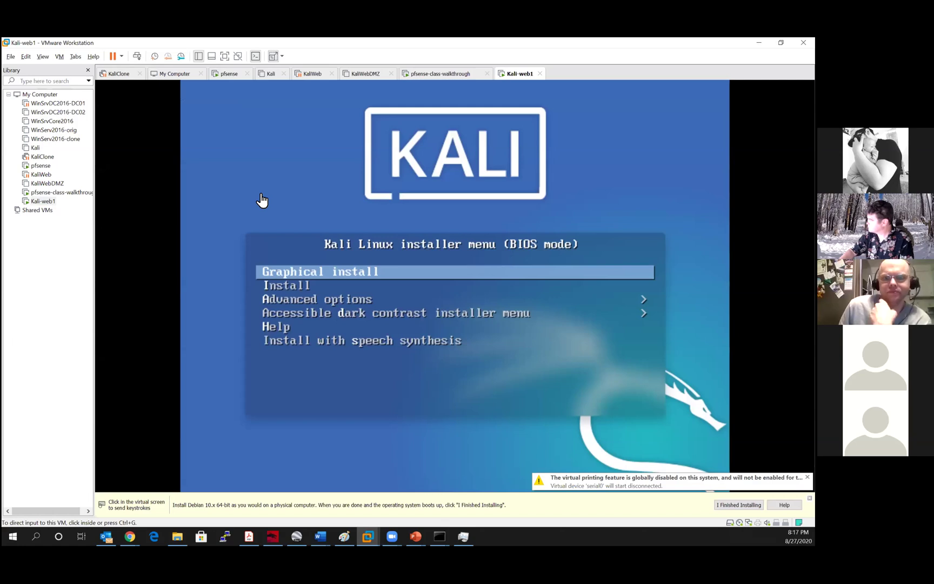
Start the non-graphical Install option in the Kali installer and choose English as the language.
click(492, 408)
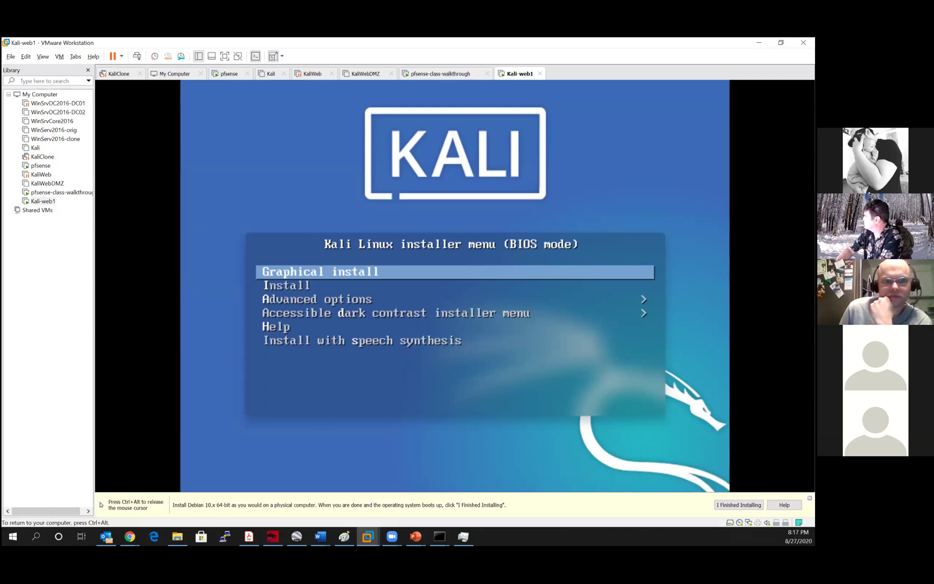
key(Down)
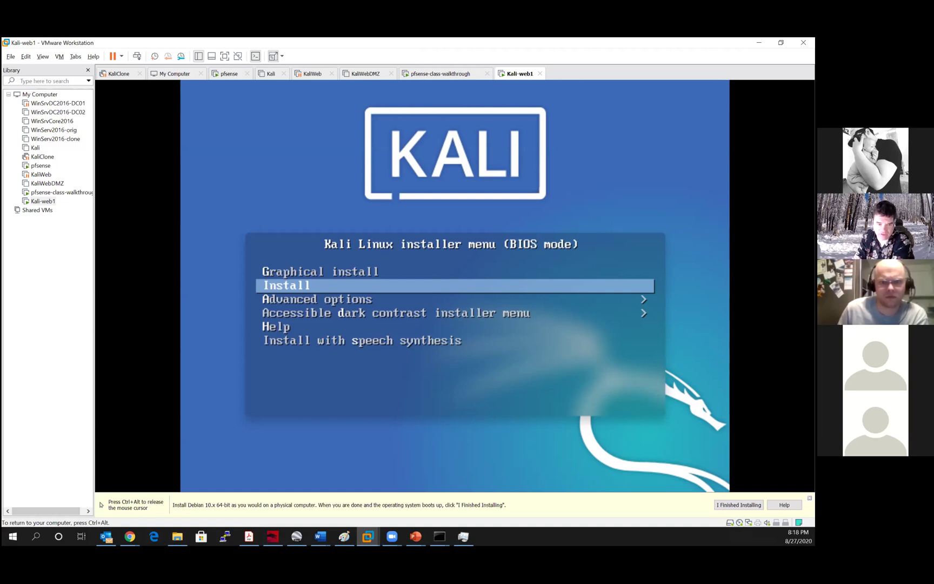
key(Up)
key(Down)
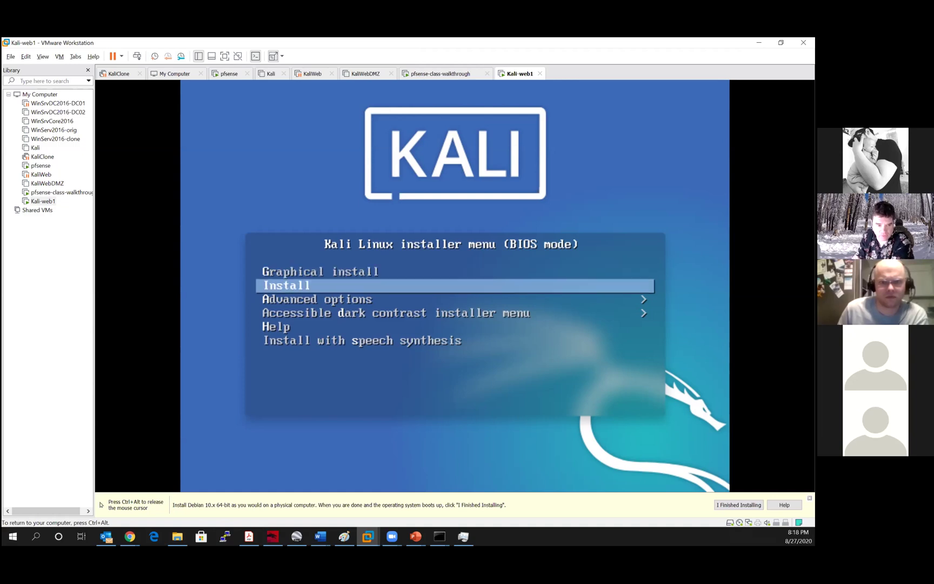
key(Up)
key(Down)
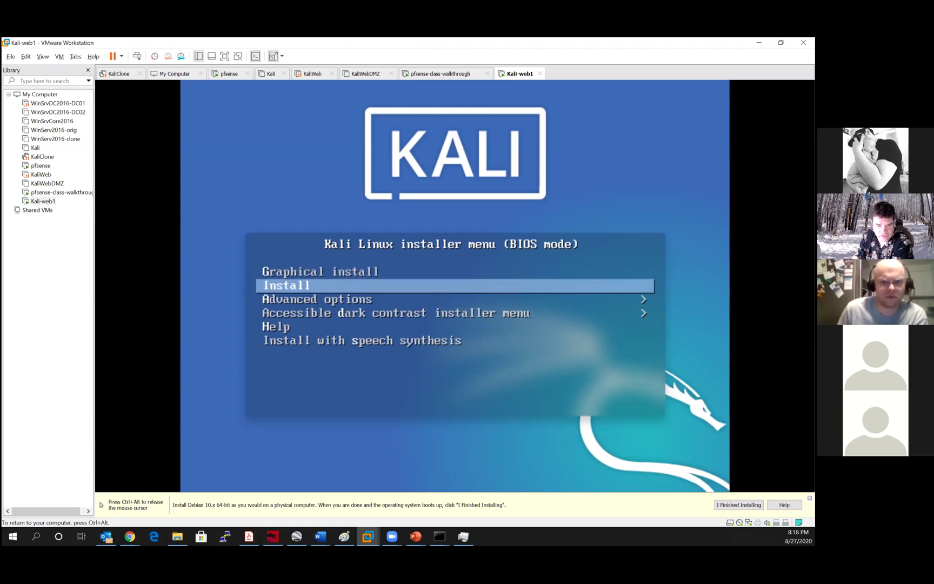
key(Return)
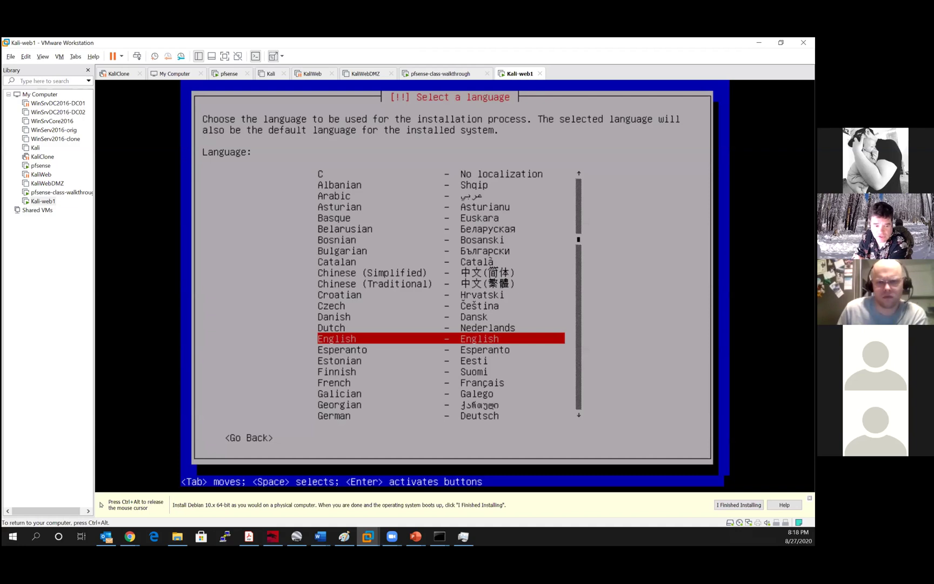
key(Return)
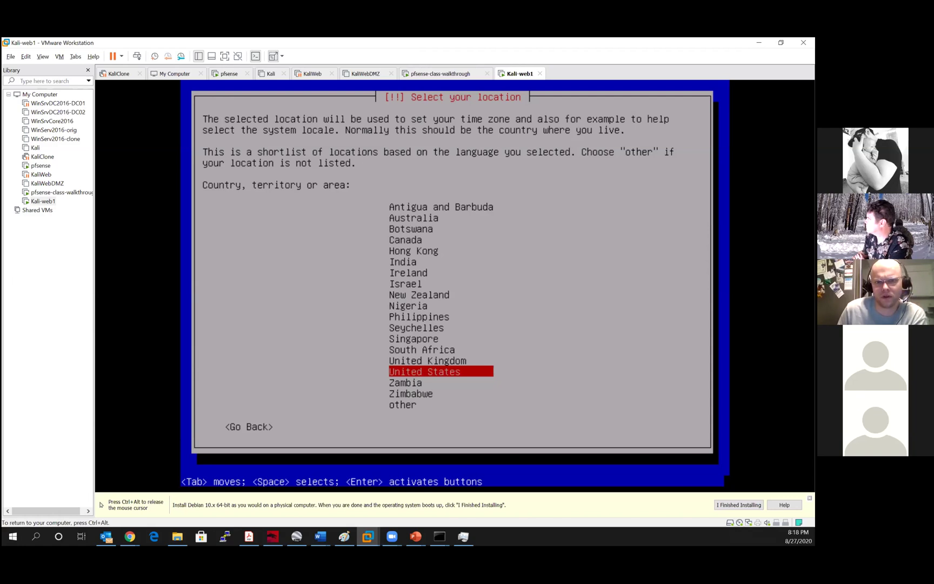
Check which virtual network Network Adapter 3 of pfsense-class-walkthrough uses, and return to the Kali-web1 installer.
key(ctrl+alt)
click(52, 193)
right_click(52, 193)
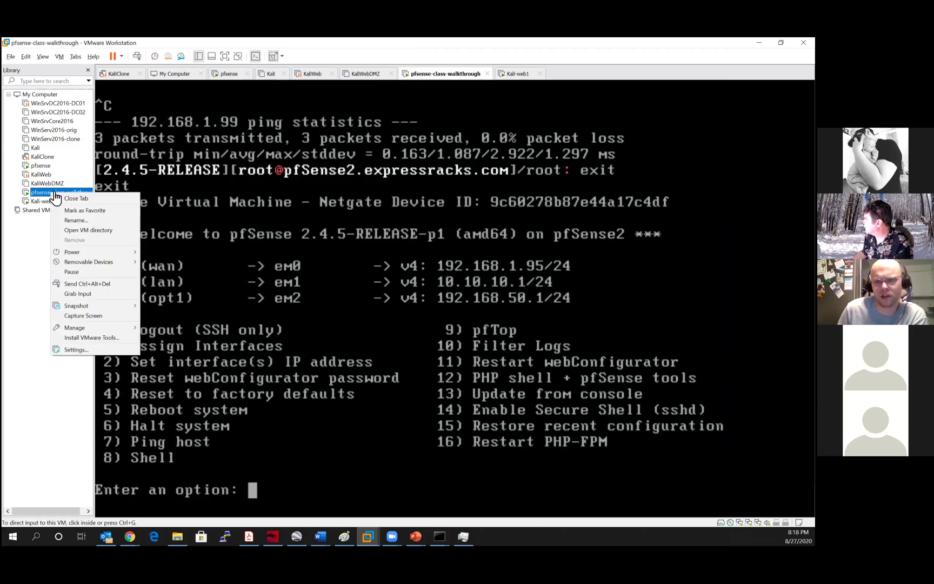
click(75, 350)
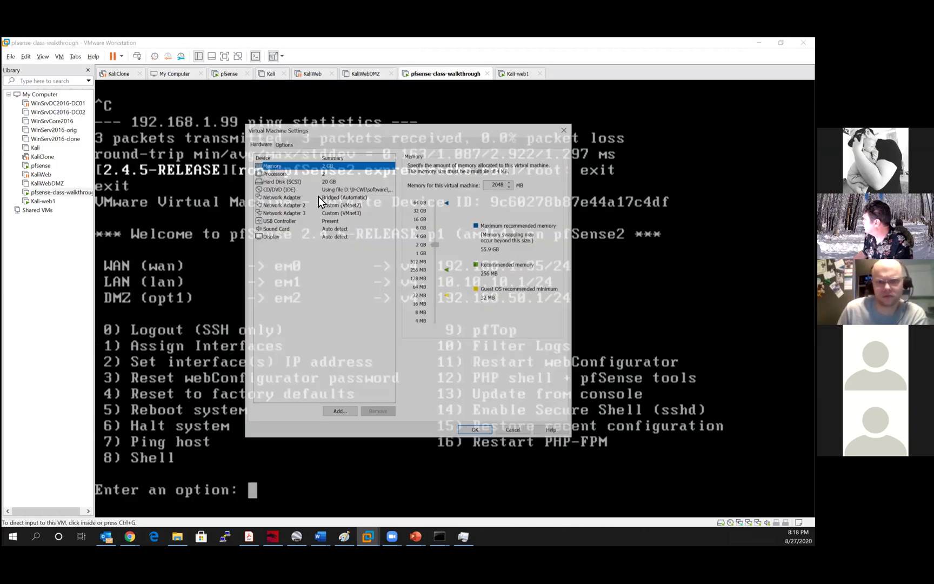
click(295, 213)
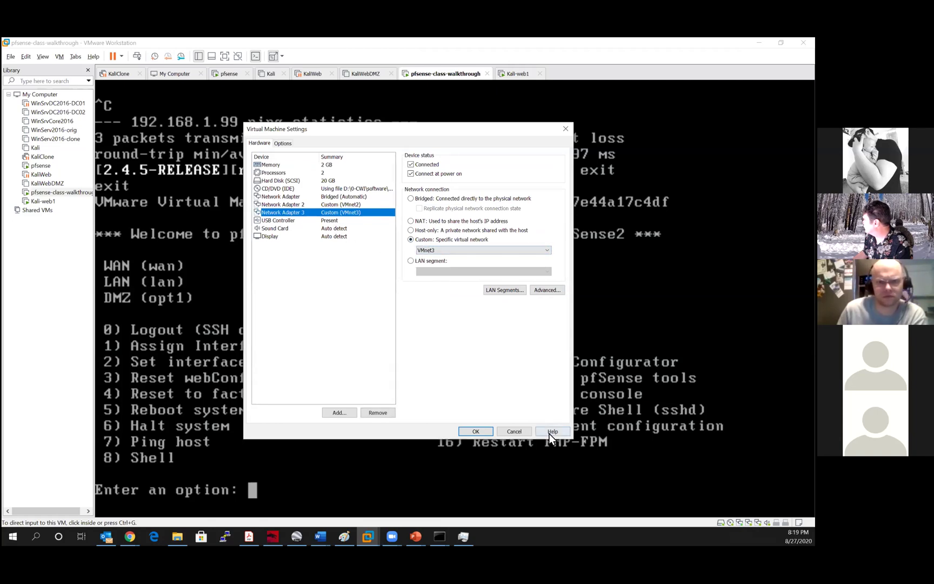
click(525, 432)
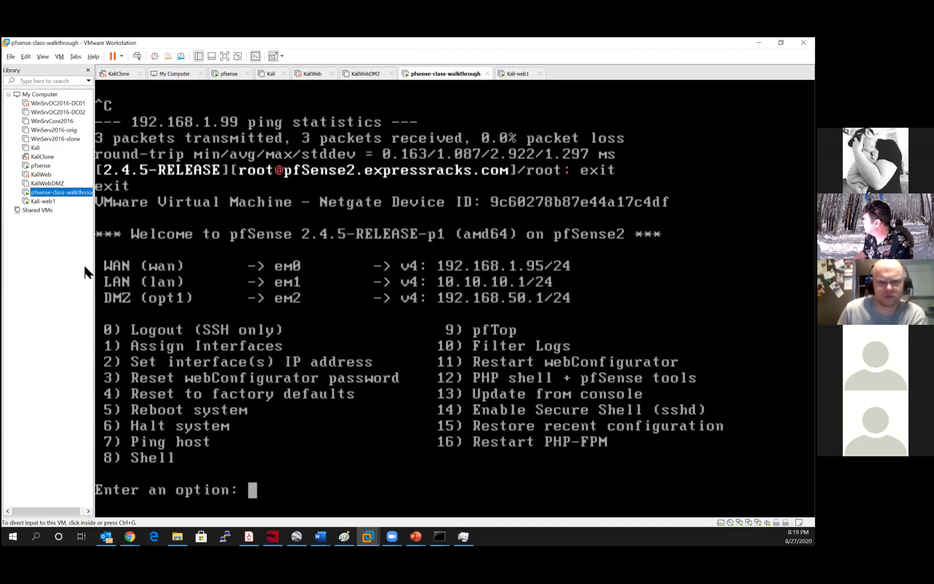
click(37, 204)
double_click(38, 203)
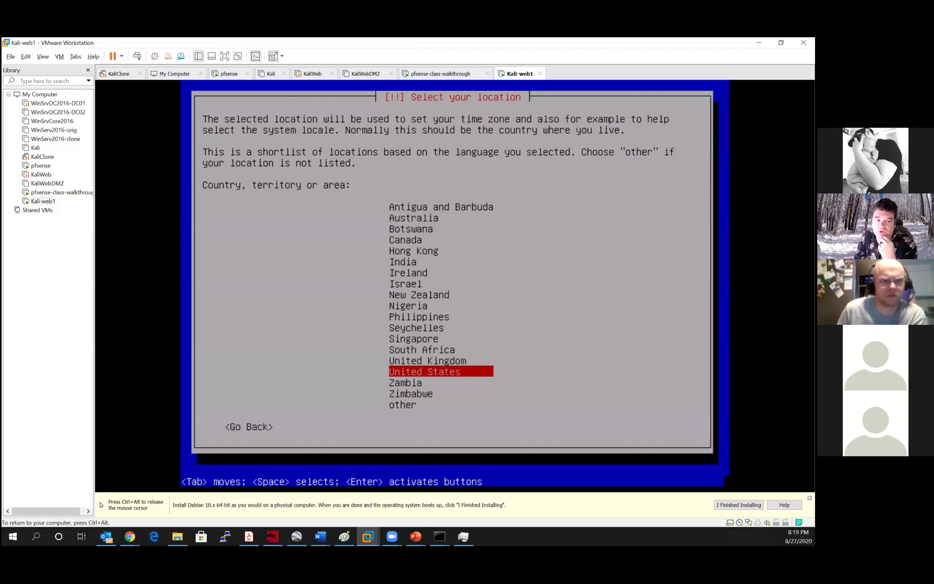
Set the installer location to United States and the keymap to American English.
key(Return)
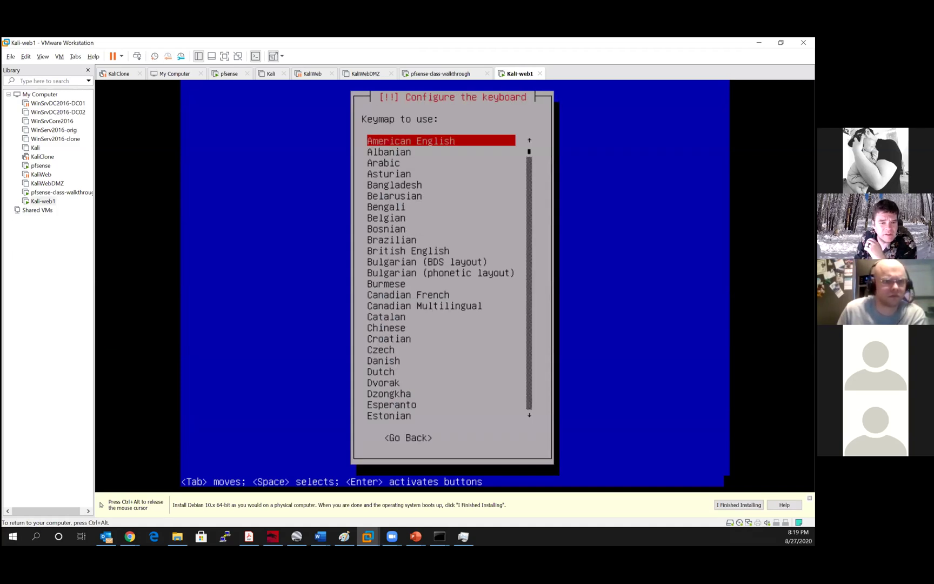
key(Return)
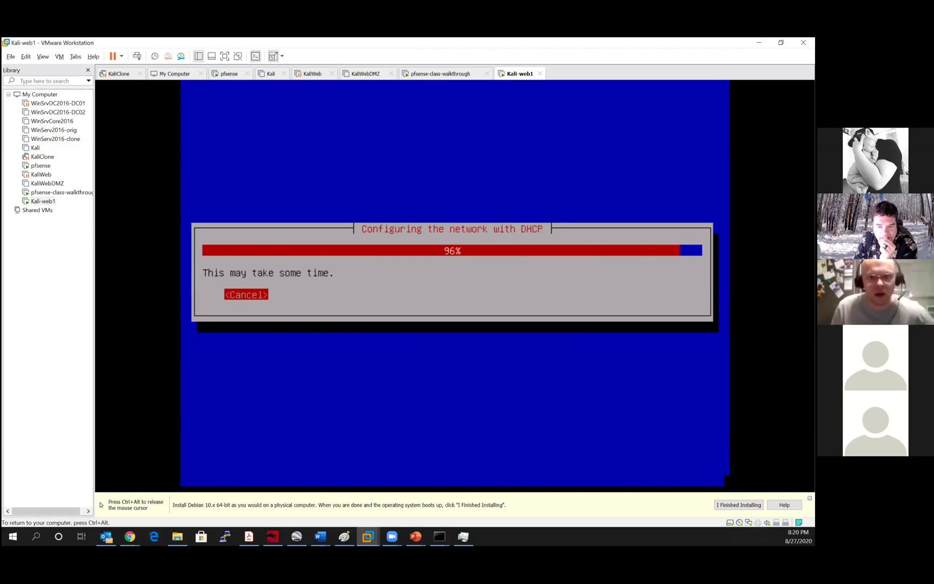
Continue past DHCP autoconfiguration and choose to configure the network manually.
key(Return)
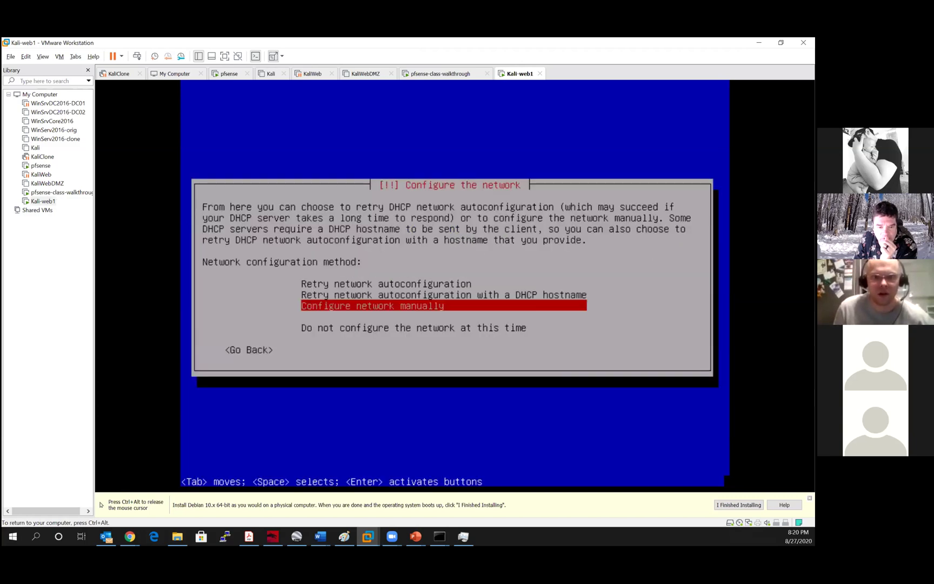
key(Up)
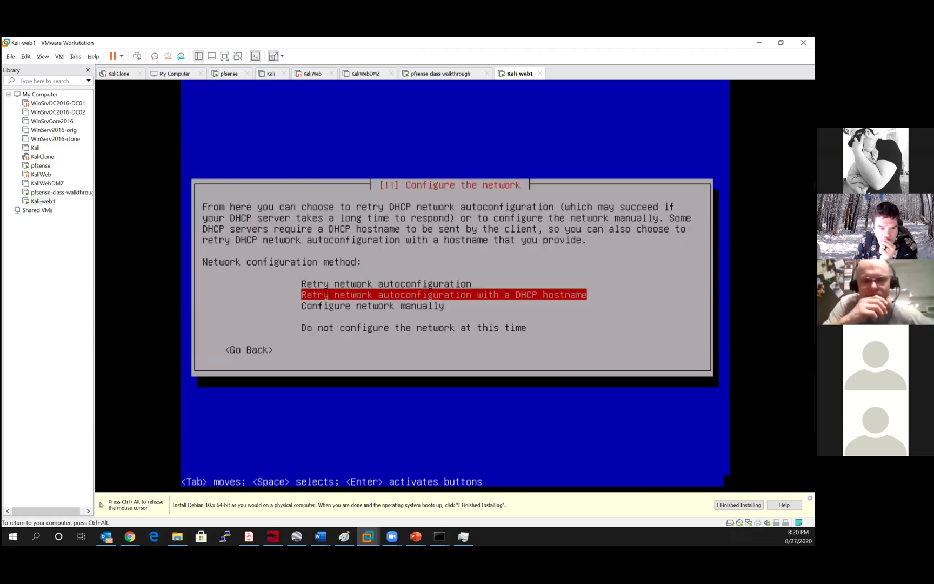
key(Down)
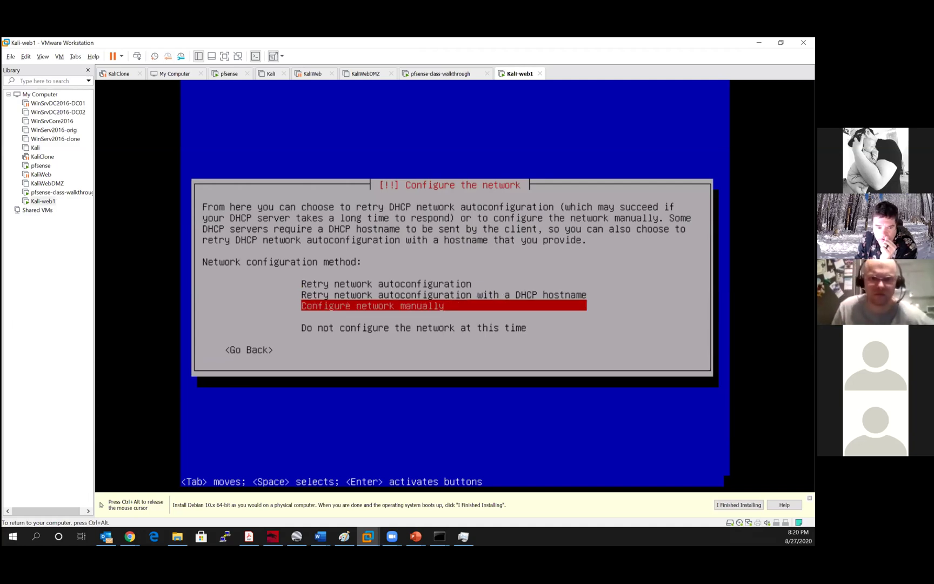
key(Return)
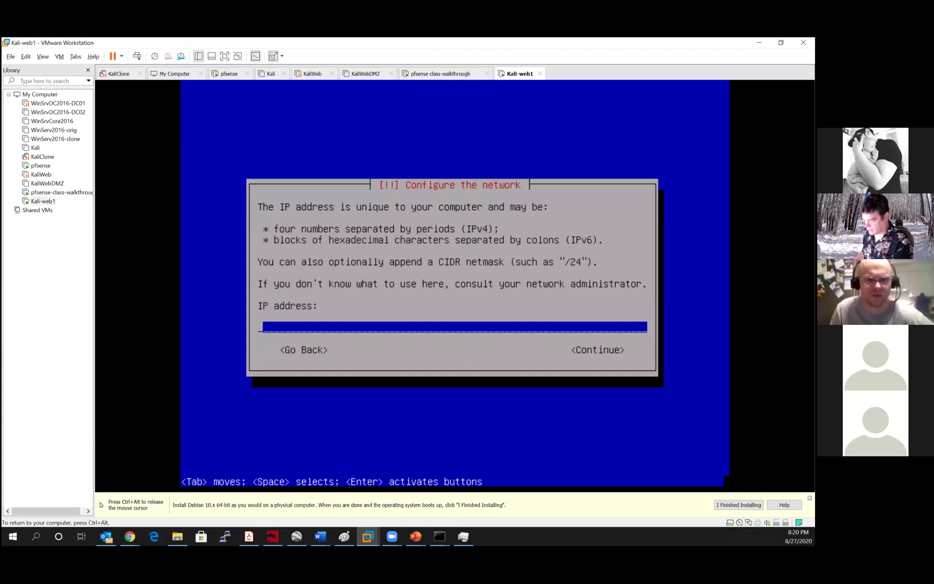
Look up the DMZ interface address on the pfsense-class-walkthrough console and return to Kali-web1.
key(ctrl+alt)
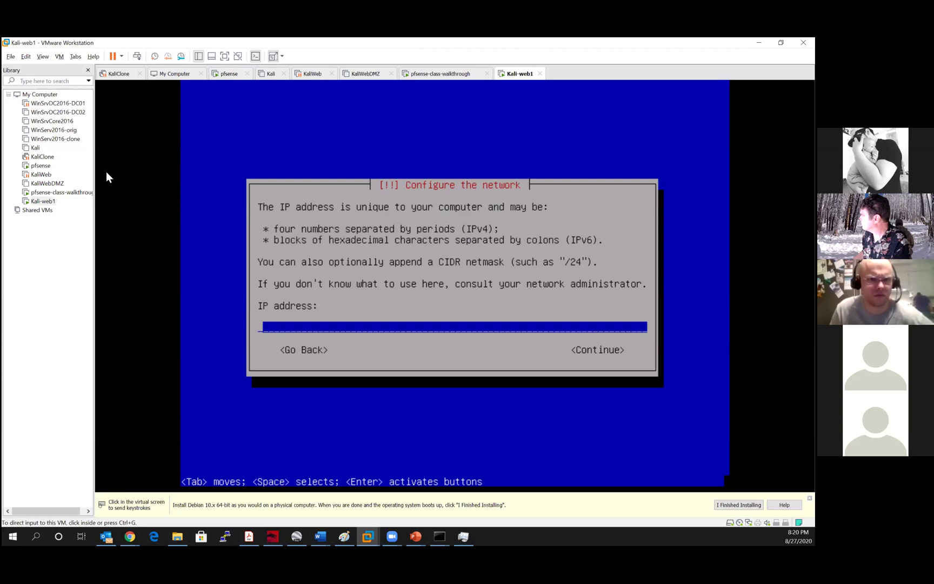
click(75, 192)
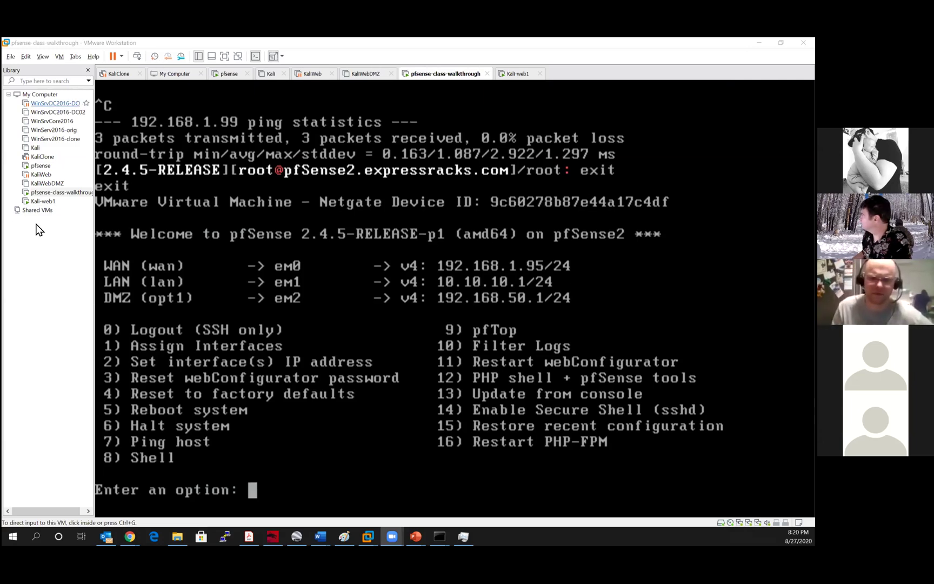
click(39, 201)
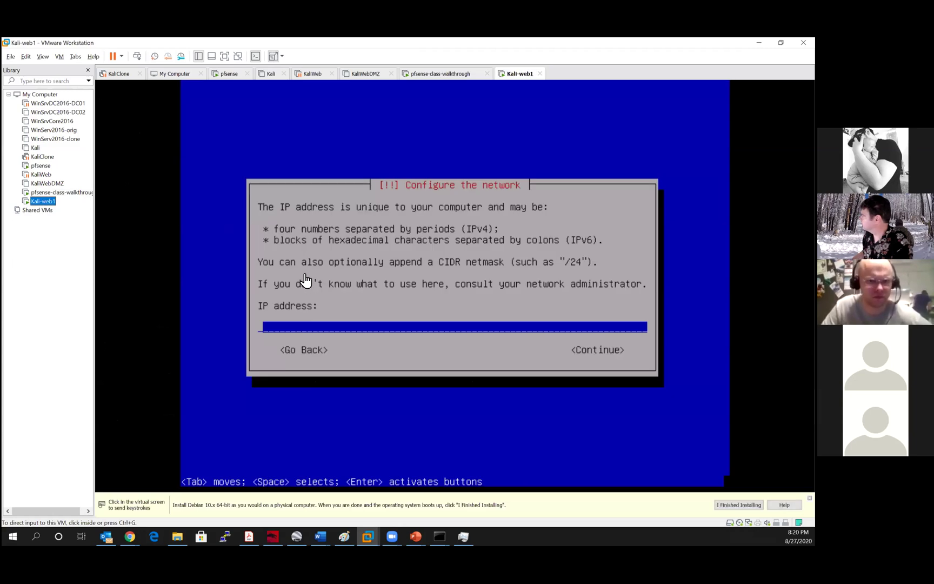
Set the IP address to 192.168.50.2/24 and accept 192.168.50.1 as both the gateway and the name server.
click(304, 331)
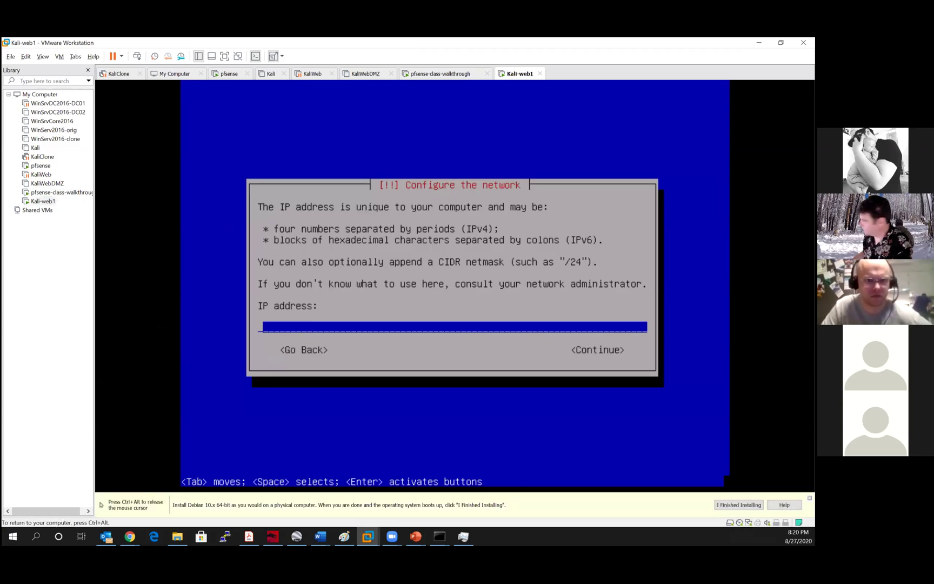
text(192.)
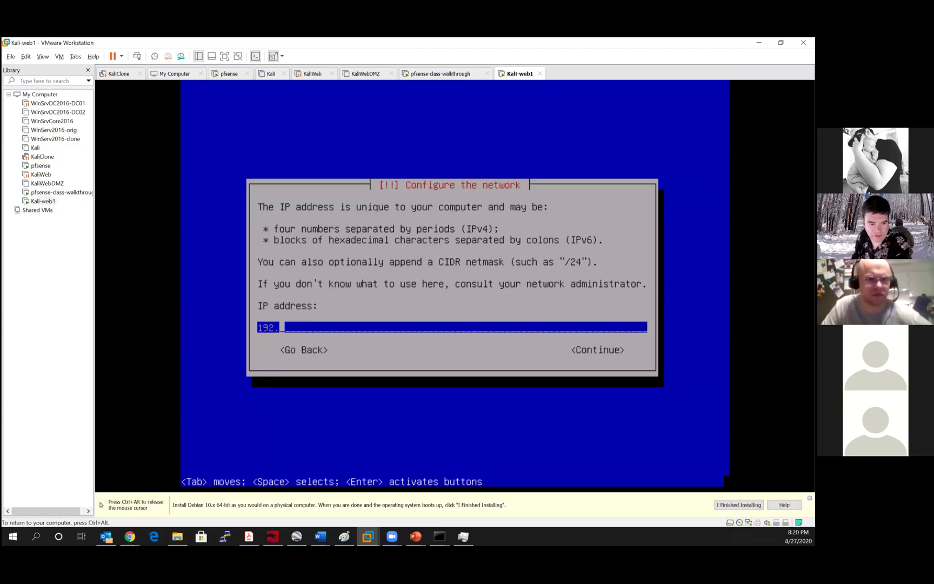
text(168.50.)
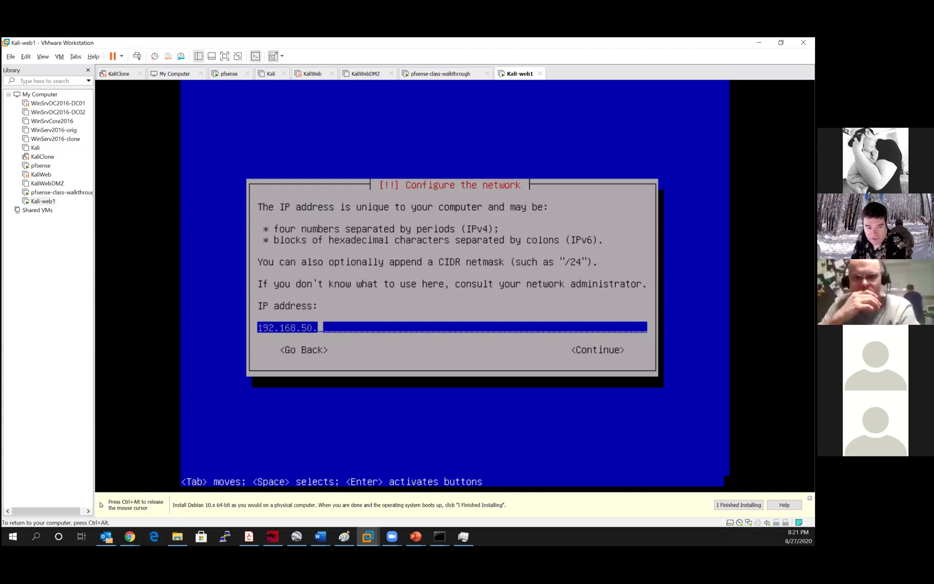
text(2)
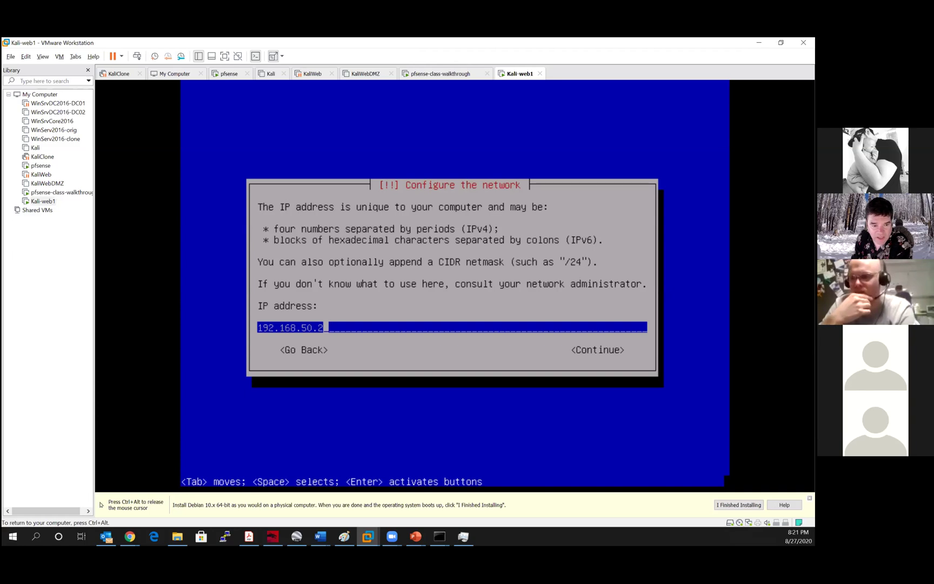
text(/24)
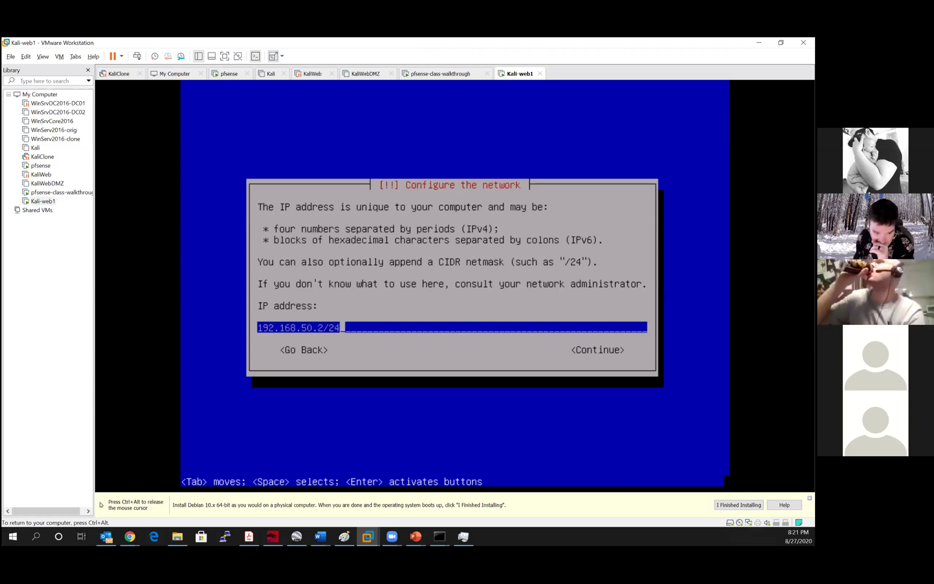
key(Return)
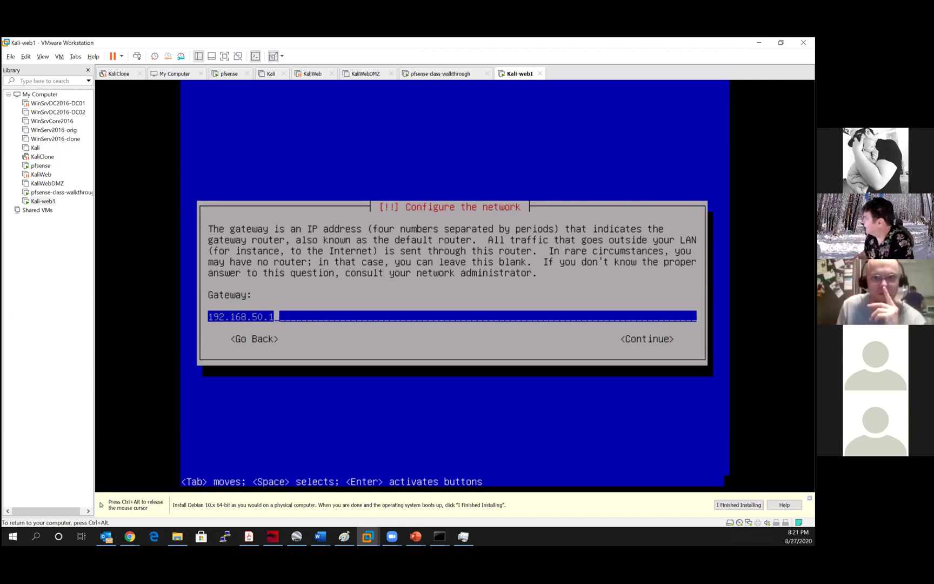
key(Return)
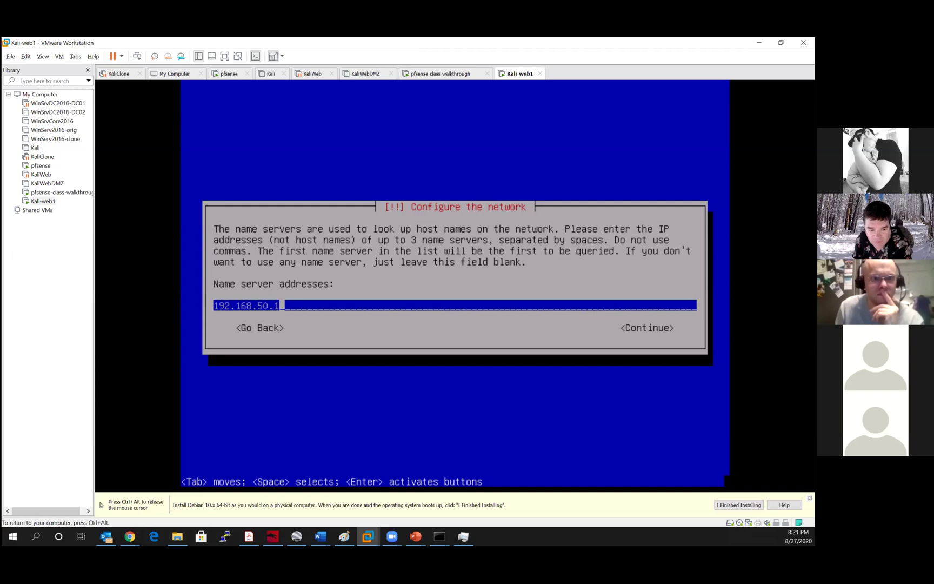
key(Return)
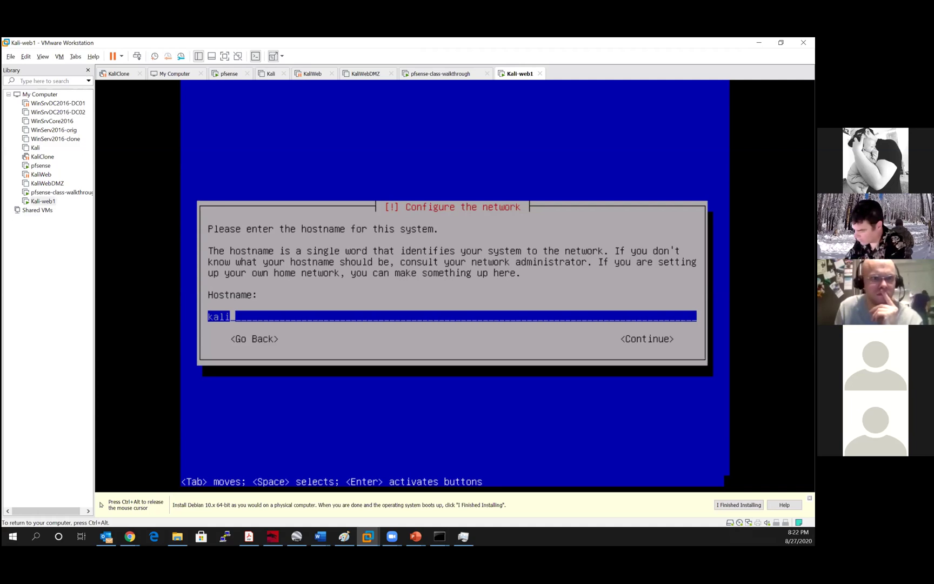
Set the hostname to kali-web1 and the domain name to mydom.com.
text(-web1)
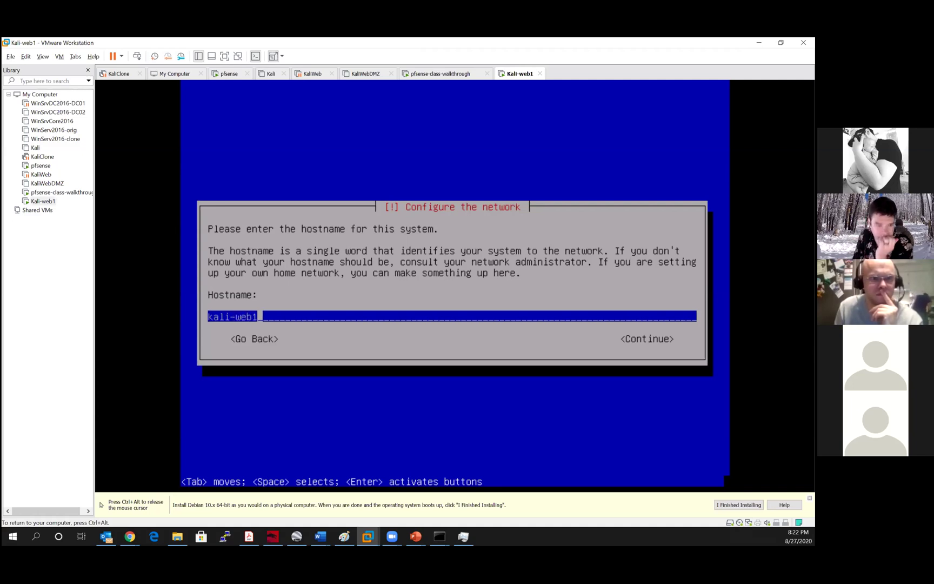
key(Return)
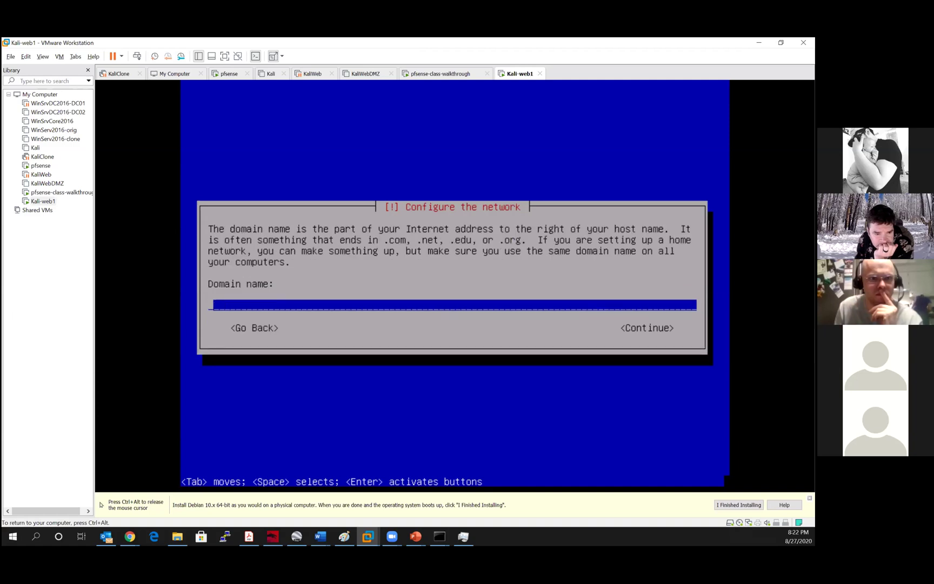
text(mydom.com)
key(Return)
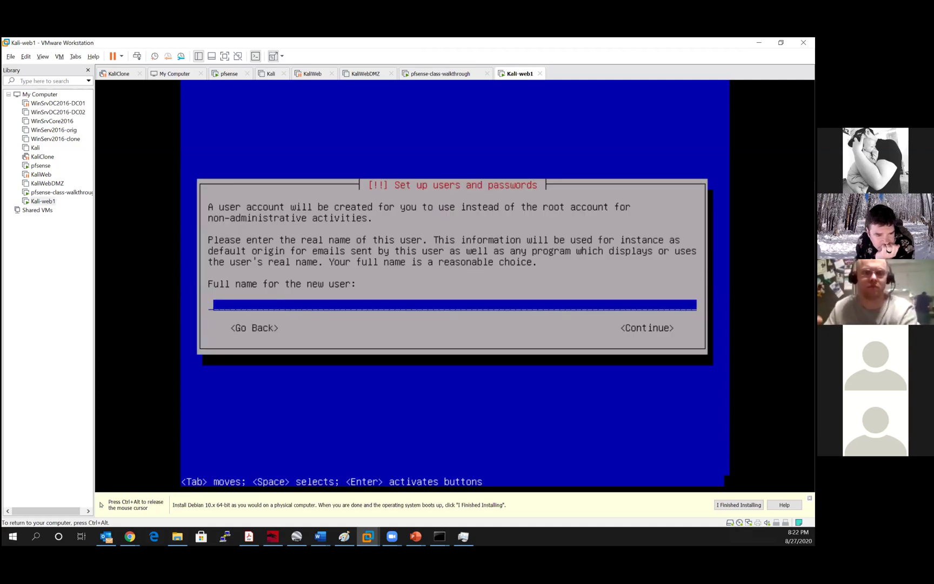
Create the new user account by entering the user's full name, accepting the suggested username, and entering and confirming the account password.
text(troy)
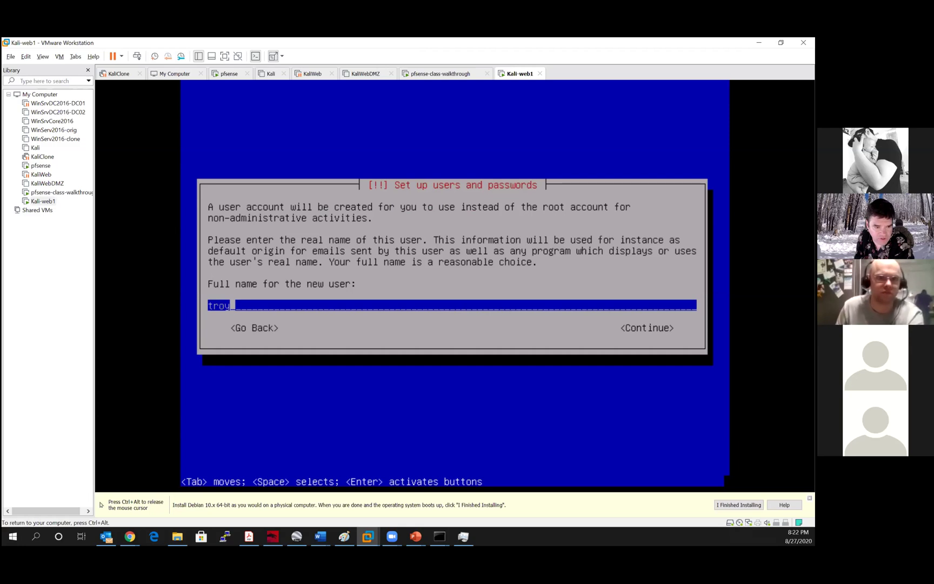
key(Return)
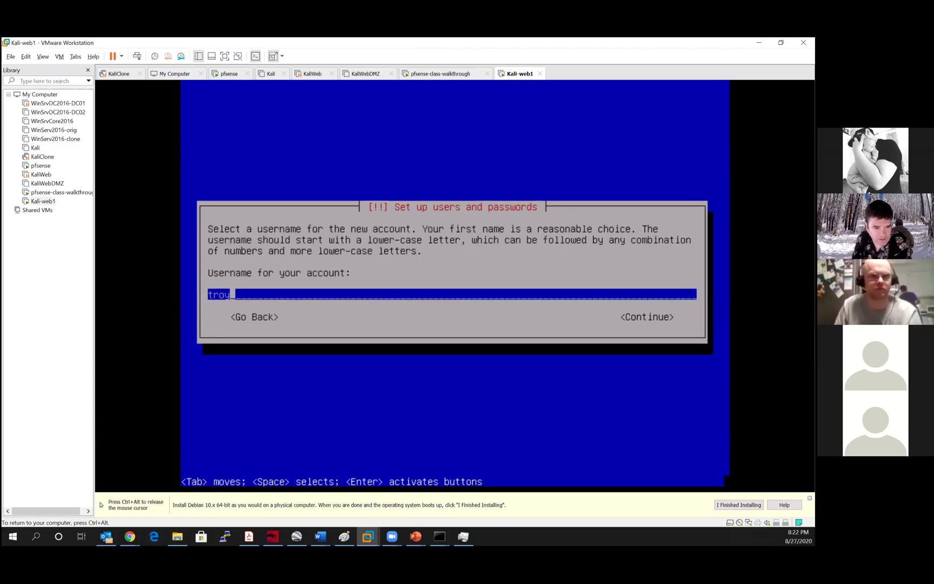
key(Return)
text(*********)
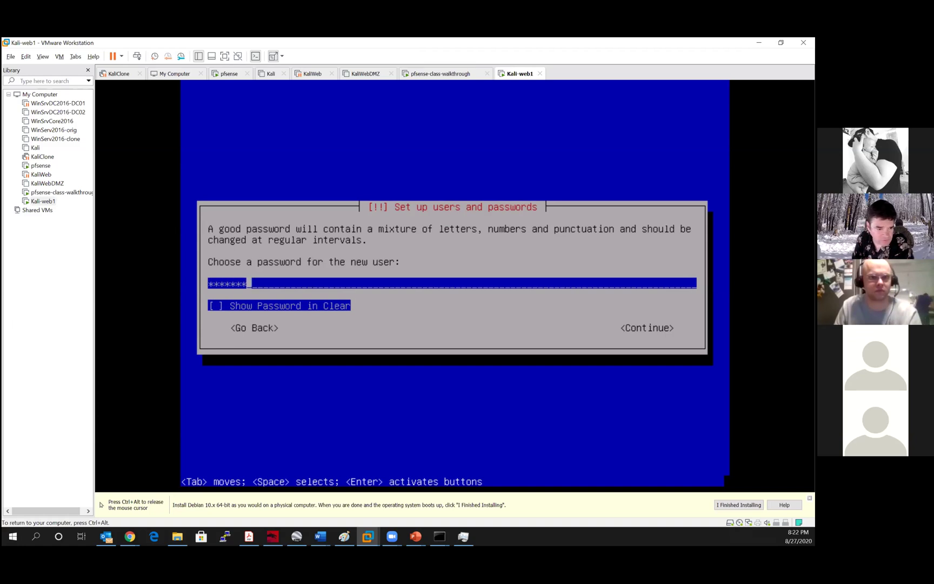
key(Return)
text(*********)
key(Return)
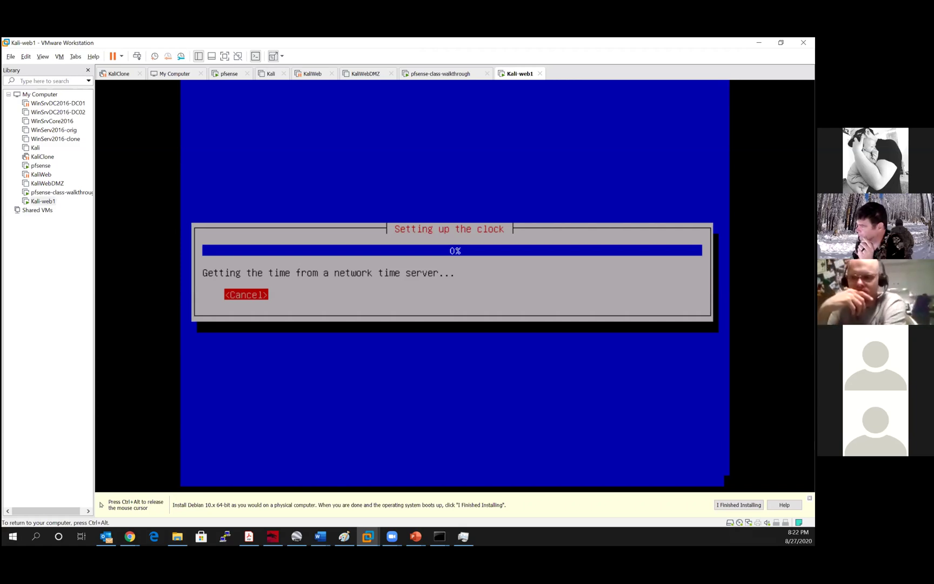
Set the system clock's time zone to Mountain.
key(ctrl+alt)
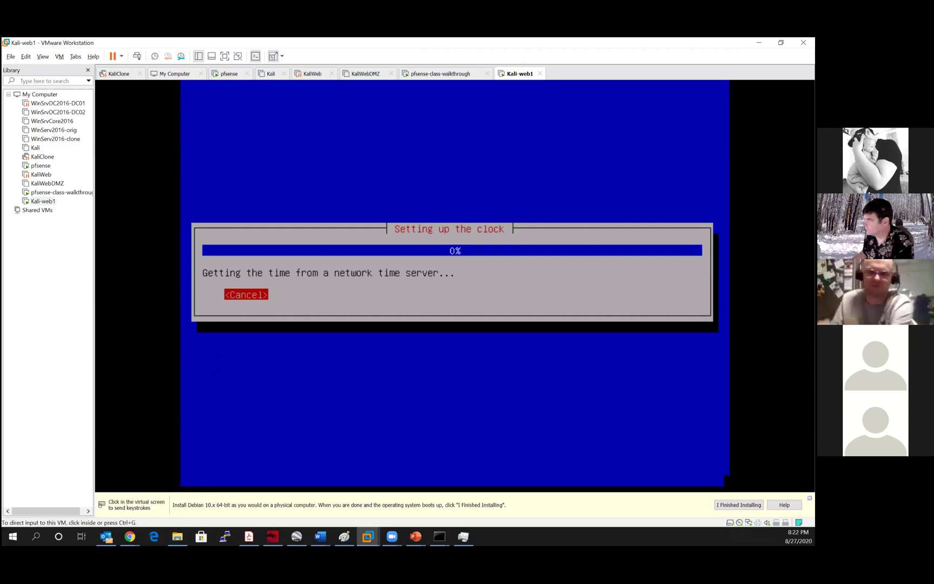
key(alt+Tab)
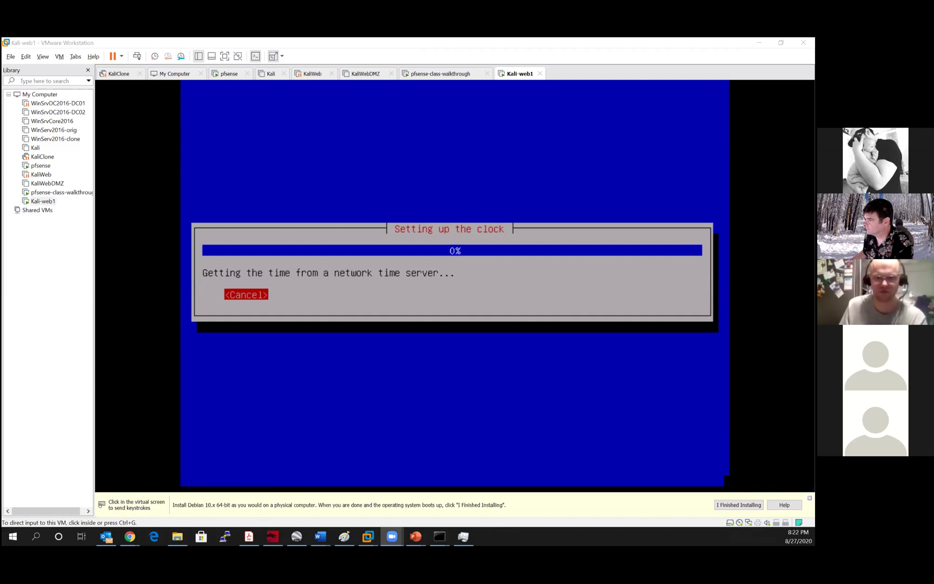
click(267, 316)
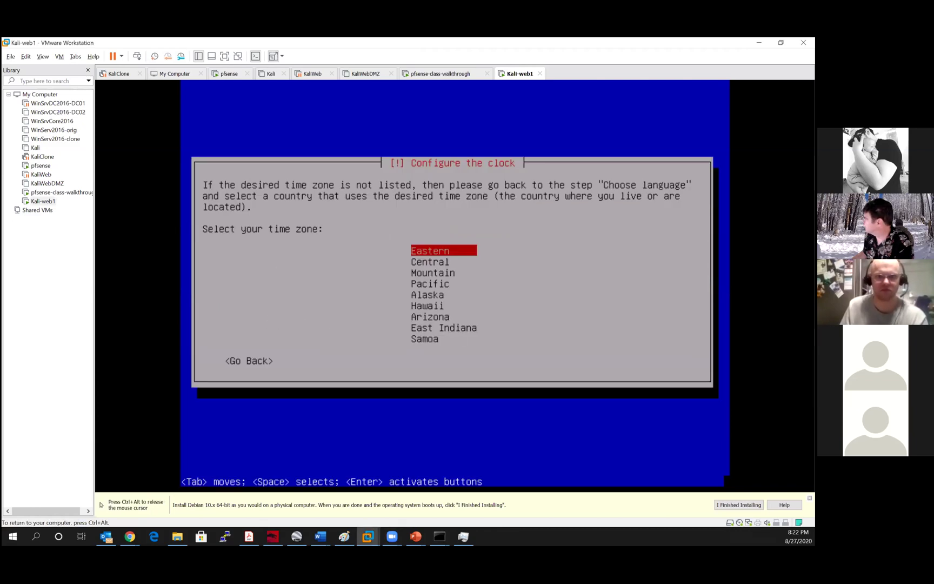
key(Down)
key(Down)
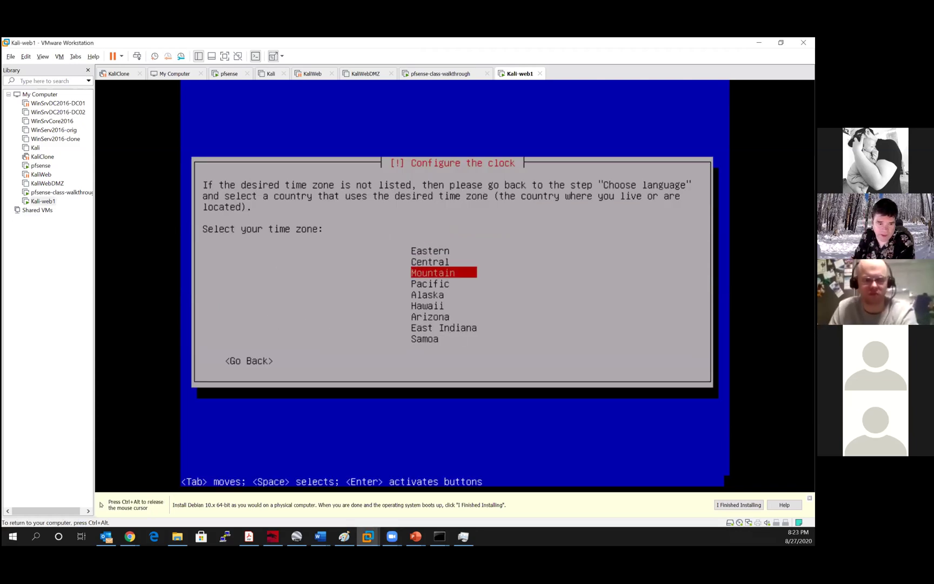
key(Return)
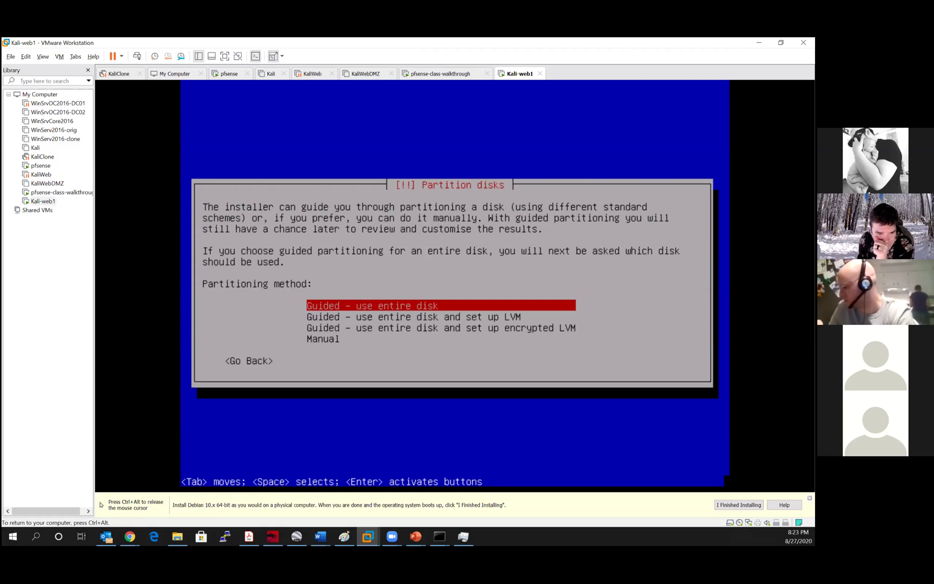
Examine the available partitioning methods, including the guided LVM and encrypted LVM options.
key(Down)
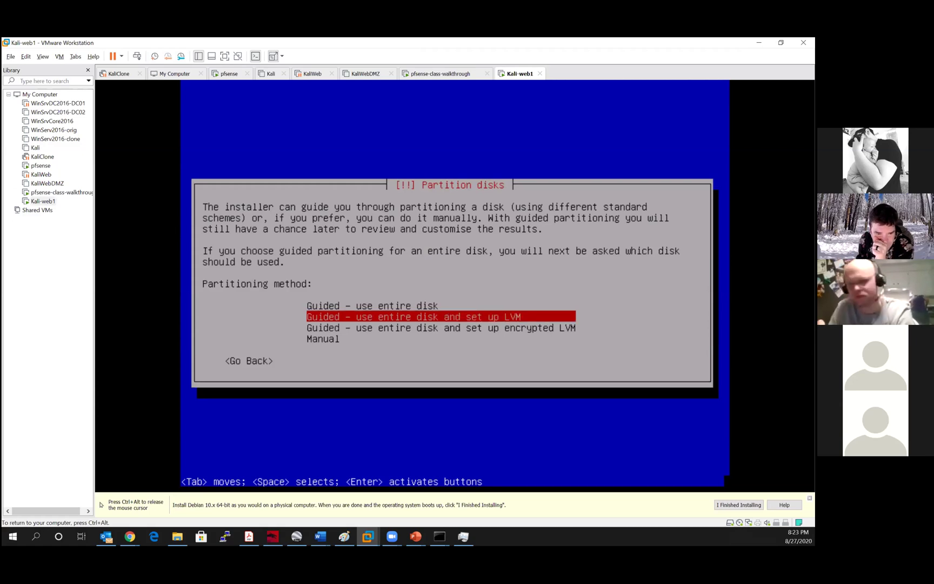
key(Up)
key(Down)
key(Down)
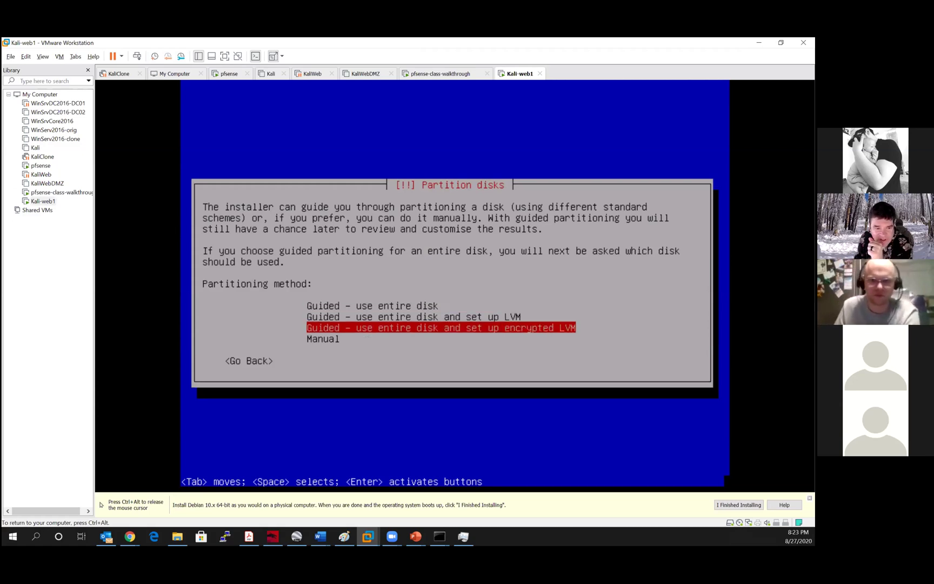
key(Down)
key(Up)
key(Up)
key(Up)
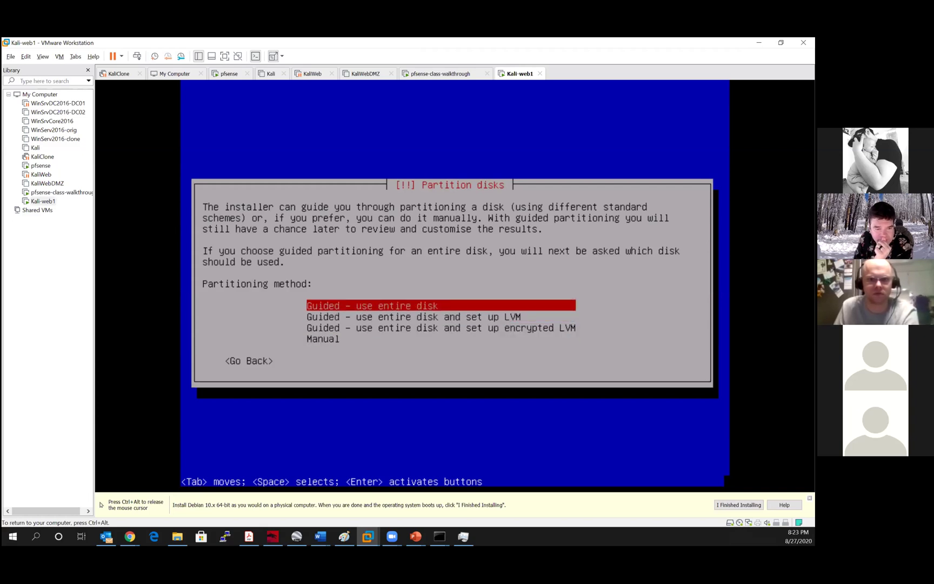
key(Down)
key(Down)
key(Down)
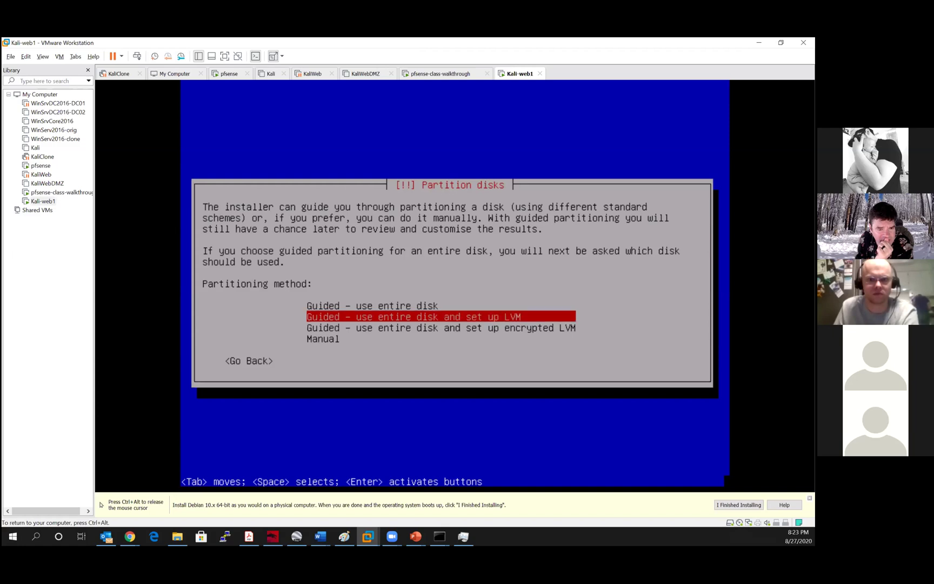
key(Up)
key(Up)
key(Up)
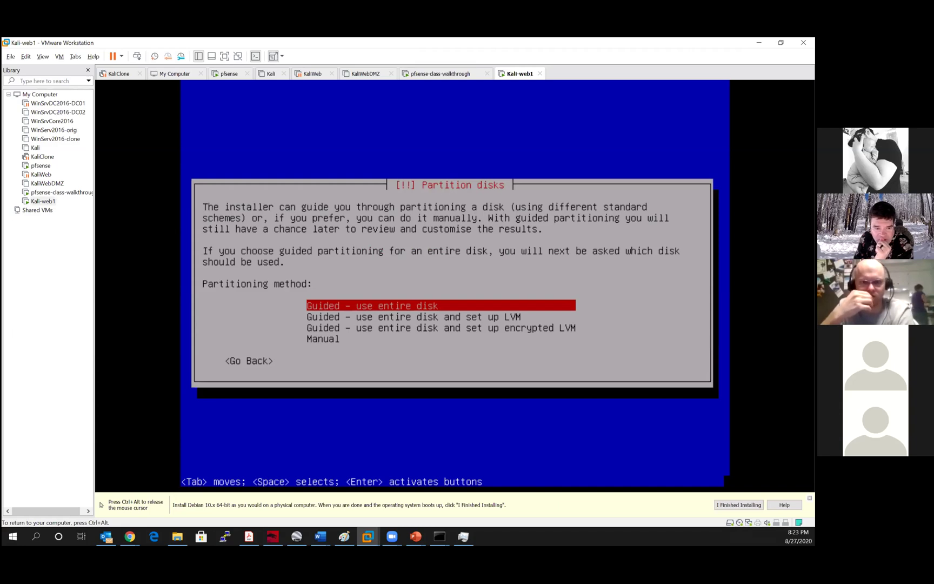
Choose guided partitioning of the entire sda disk with all files in one partition.
key(Return)
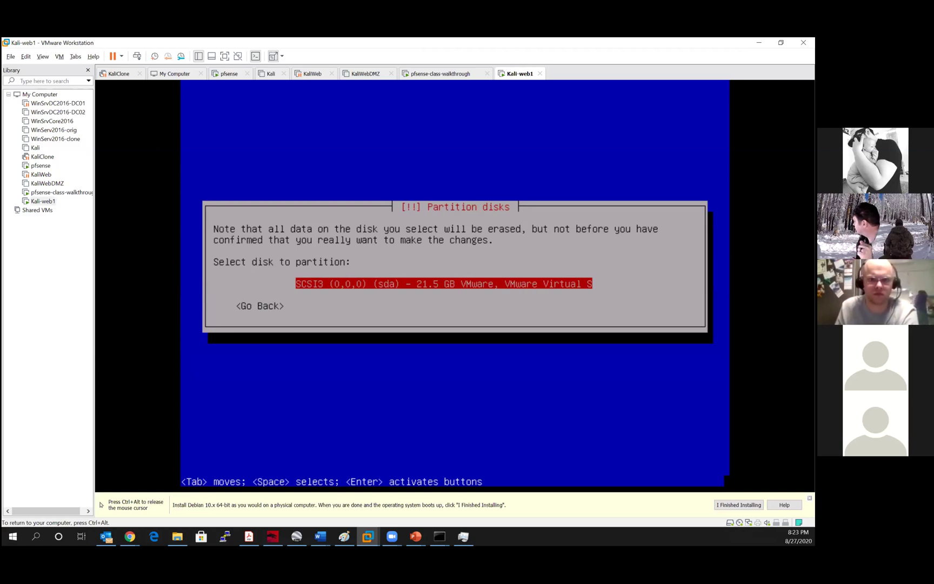
key(Return)
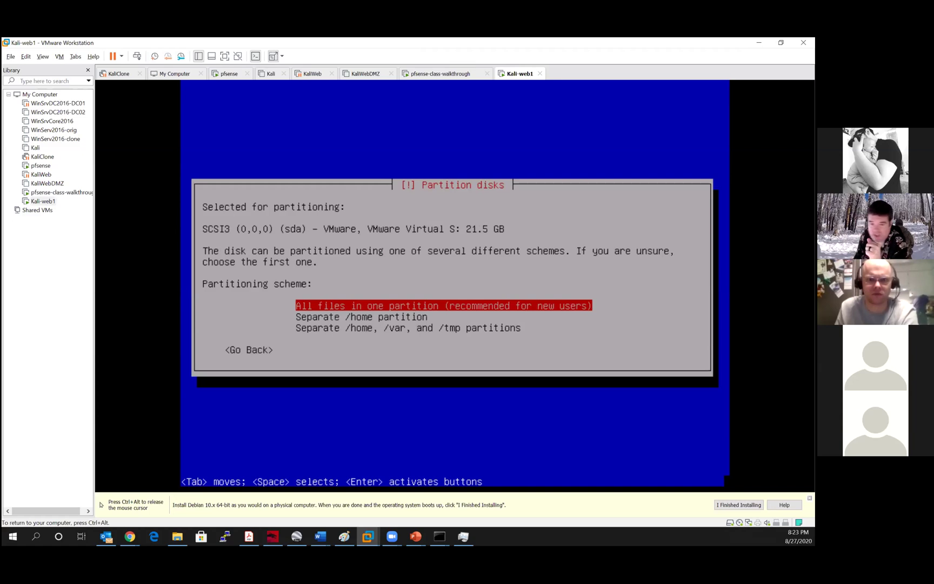
key(Return)
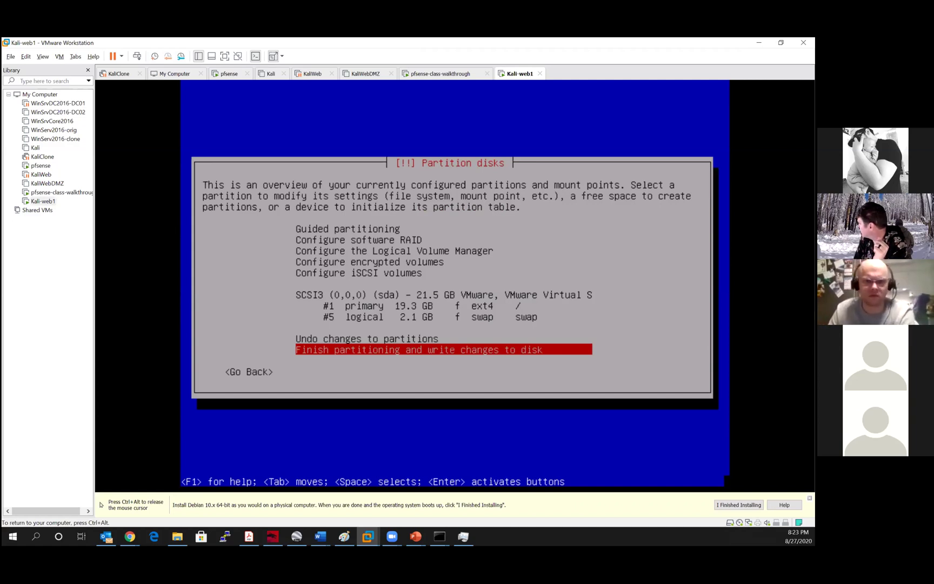
Finish partitioning and confirm writing the partition changes to the disk.
key(Return)
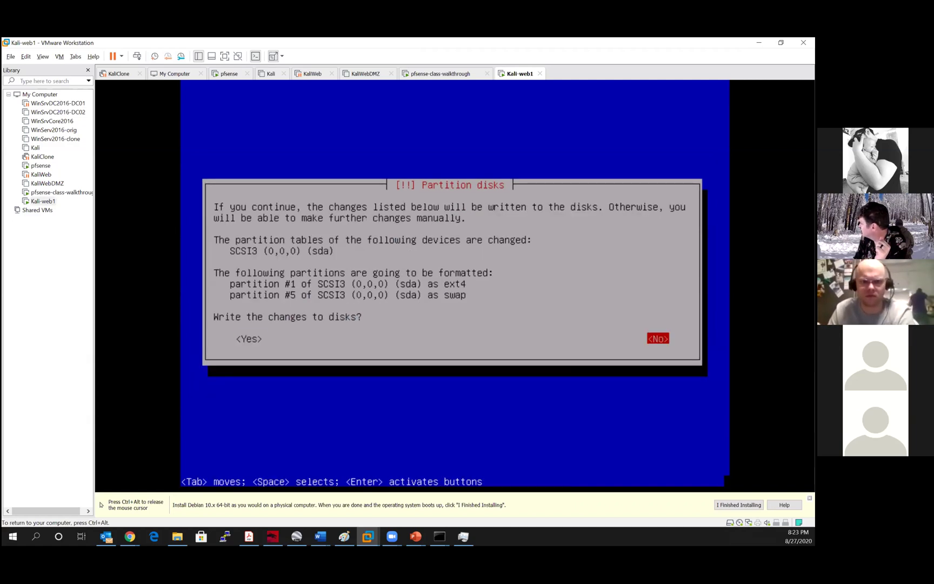
key(Tab)
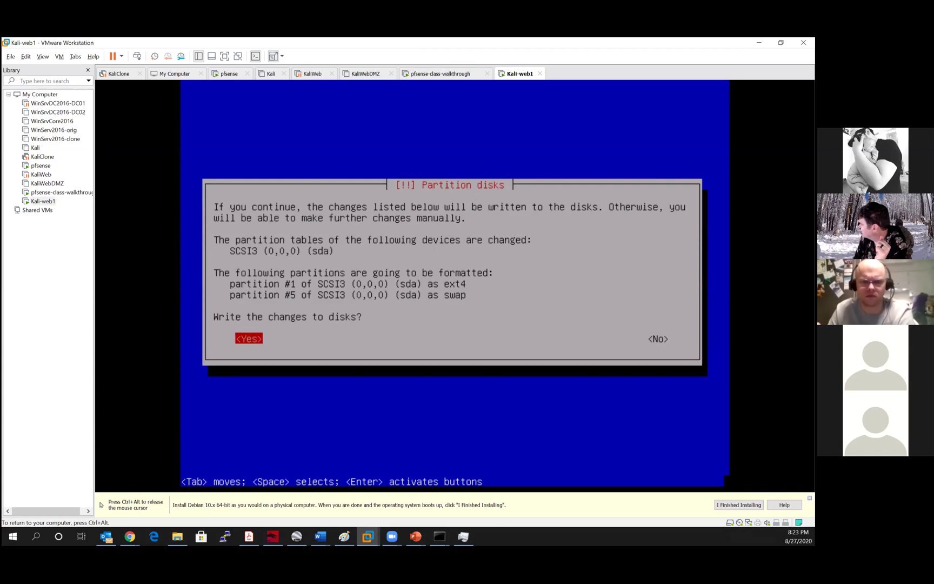
key(Return)
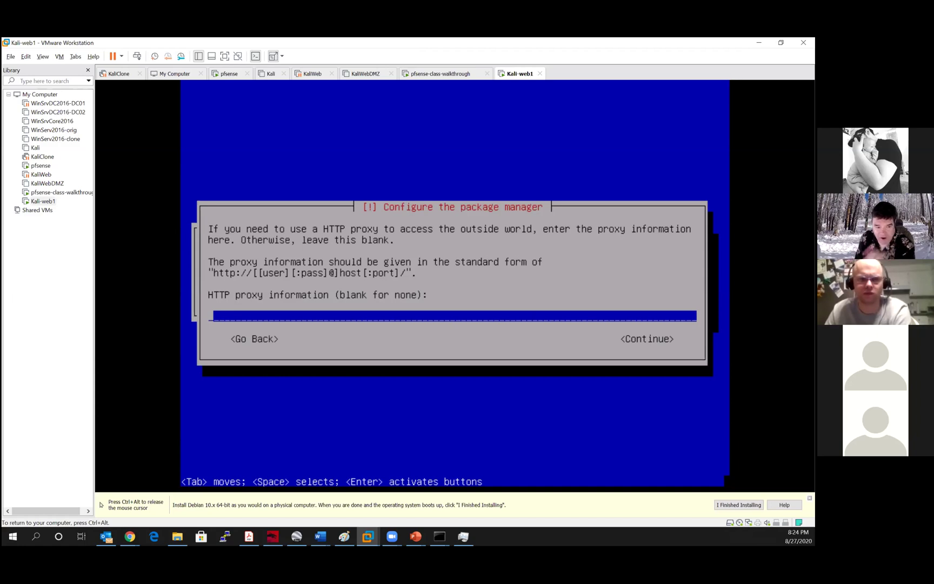
Leave the HTTP proxy information blank and continue configuring the package manager.
key(Tab)
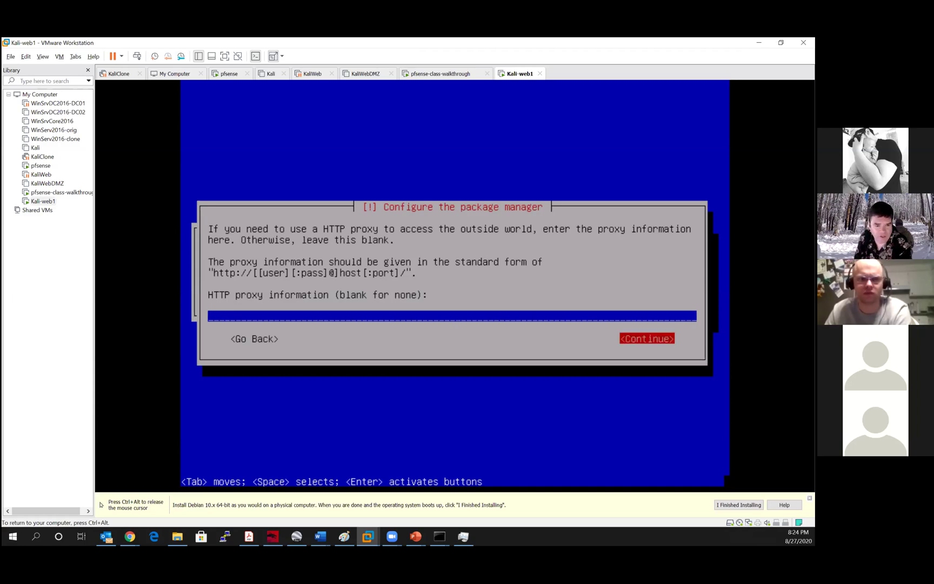
key(Return)
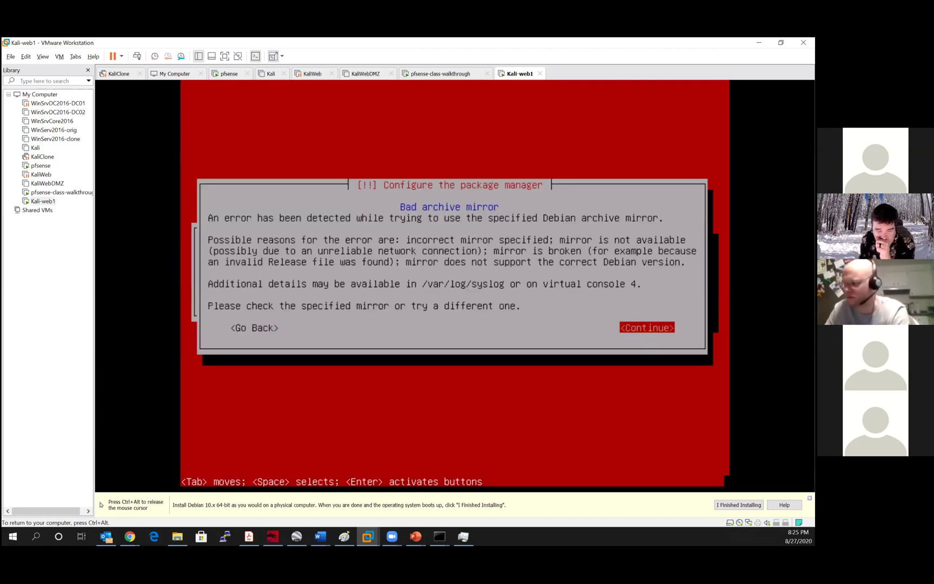
Dismiss the bad archive mirror error and choose United States as the Debian archive mirror country.
key(Return)
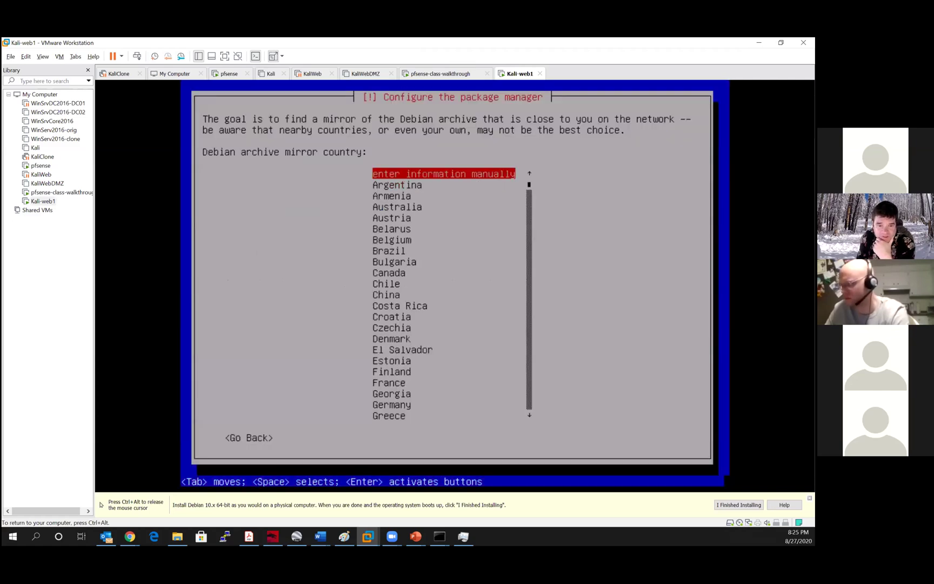
key(Down)
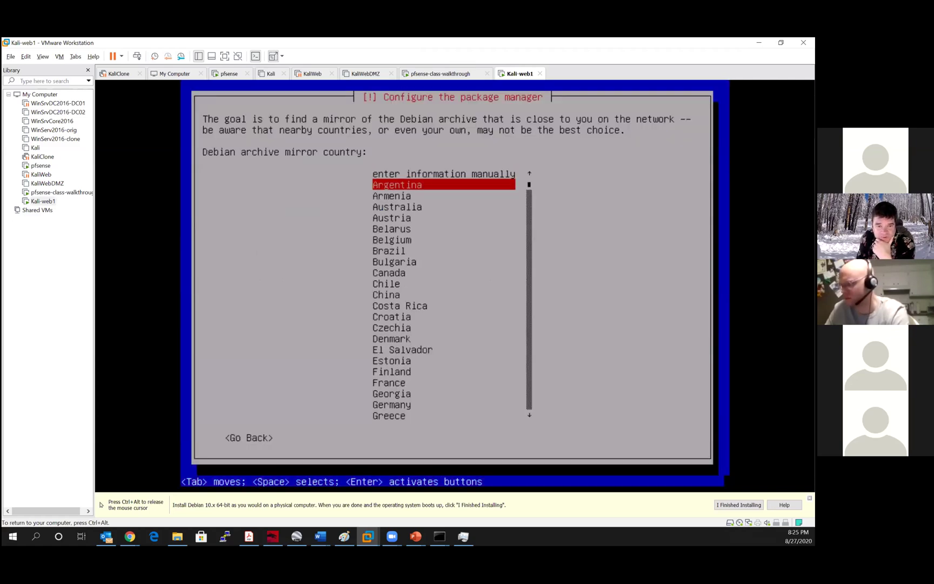
key(Down)
key(Down)
key(Down)
key(Down)
key(Down)
key(Down)
key(Down)
key(Down)
key(Down)
key(Down)
key(Down)
key(Down)
key(Down)
key(Down)
key(Down)
key(Down)
key(Down)
key(Down)
key(Down)
key(Down)
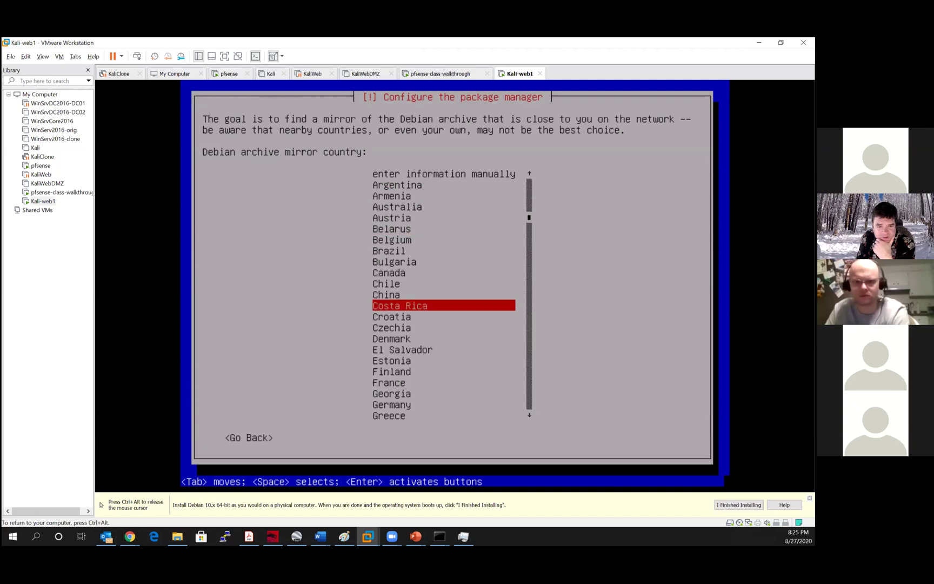
key(Down)
key(Down)
key(Down)
key(Down)
key(Down)
key(Down)
key(Down)
key(Down)
key(Down)
key(Down)
key(Down)
key(Down)
key(Down)
key(Down)
key(Down)
key(Down)
key(Down)
key(Down)
key(Down)
key(Down)
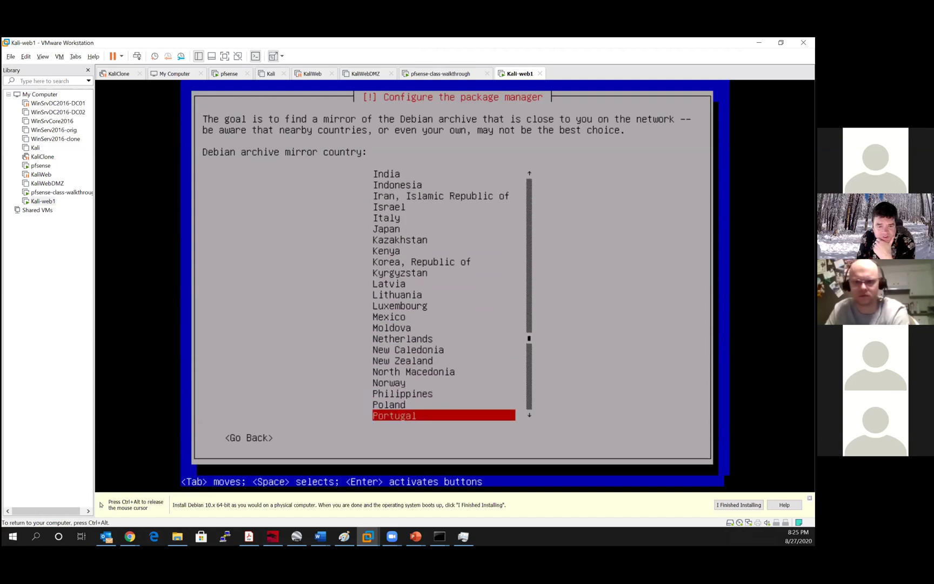
key(Up)
key(Up)
key(Up)
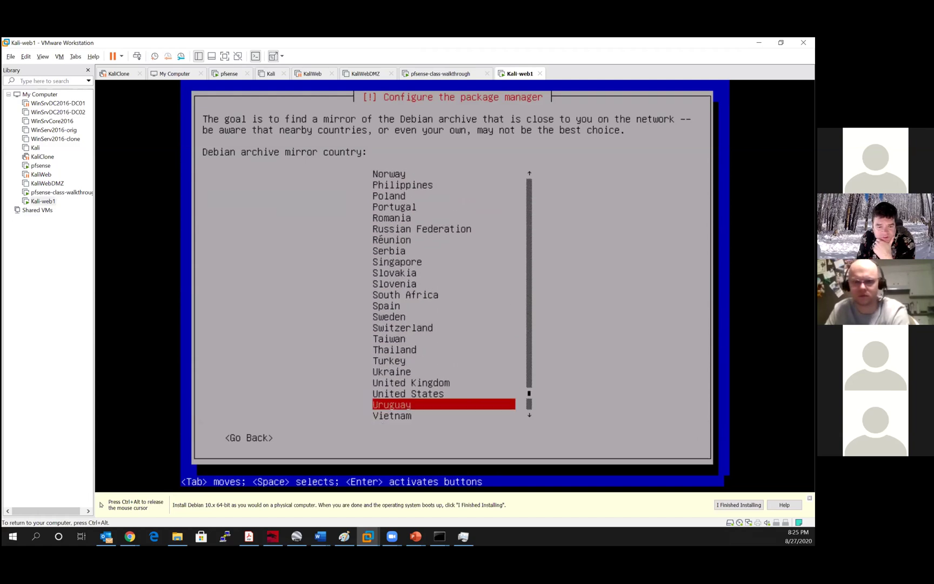
key(Down)
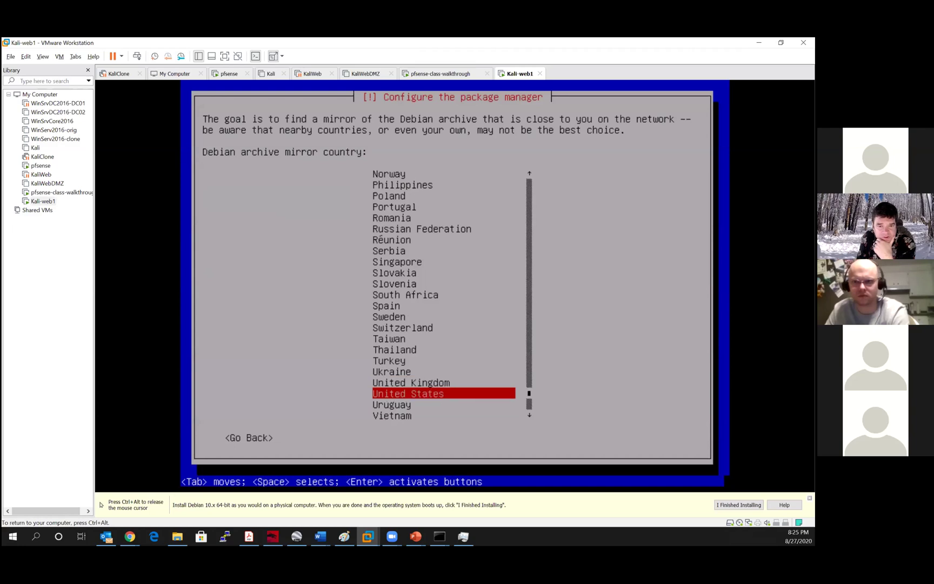
key(Return)
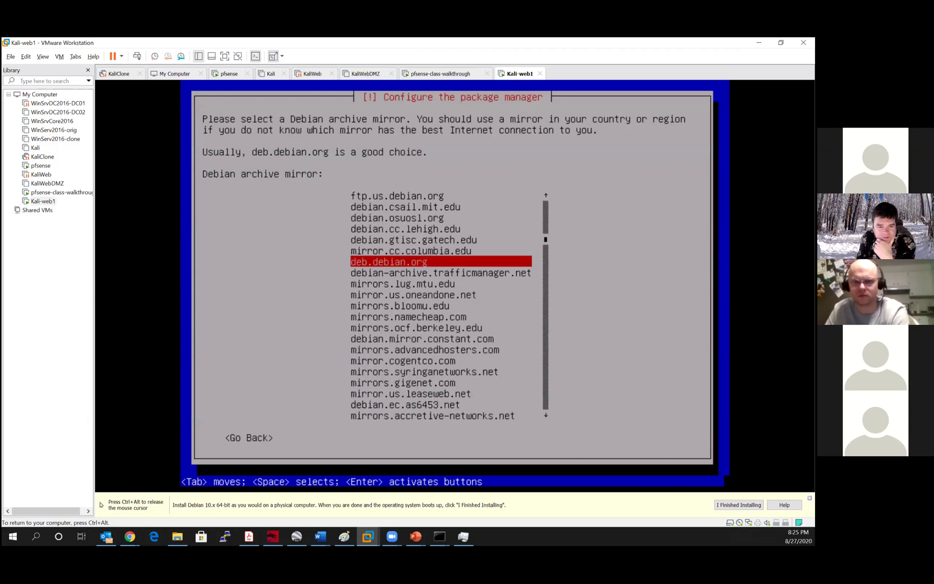
Select deb.debian.org as the Debian archive mirror and continue with the HTTP proxy information left blank.
key(Return)
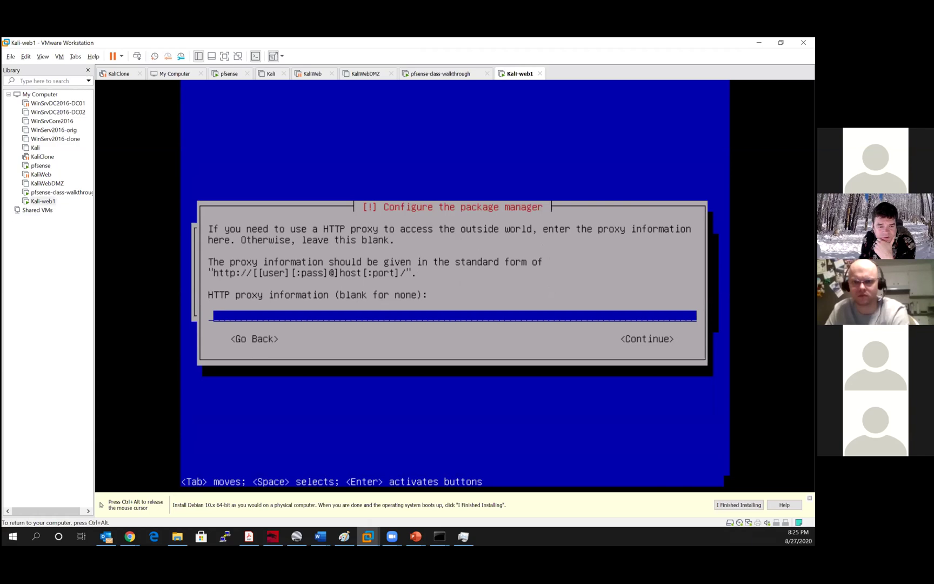
key(Tab)
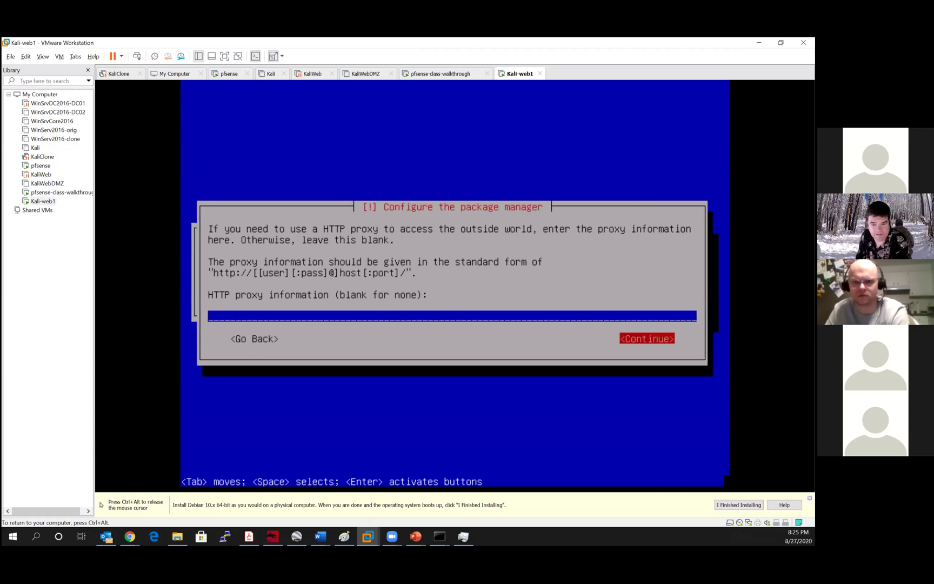
key(Return)
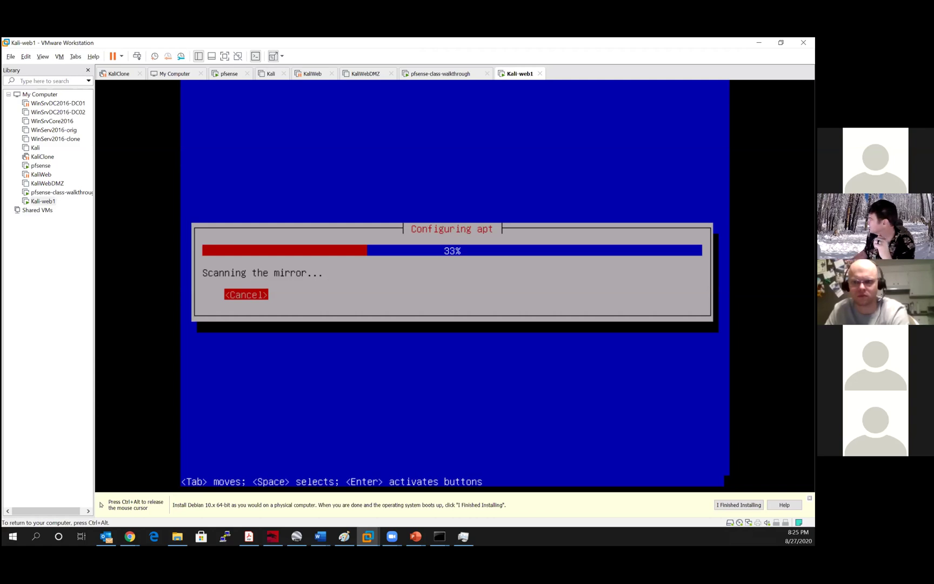
Check the interface addresses on the pfsense-class-walkthrough console, and open the pfSense dashboard at 192.168.1.95 in Chrome.
key(ctrl+alt)
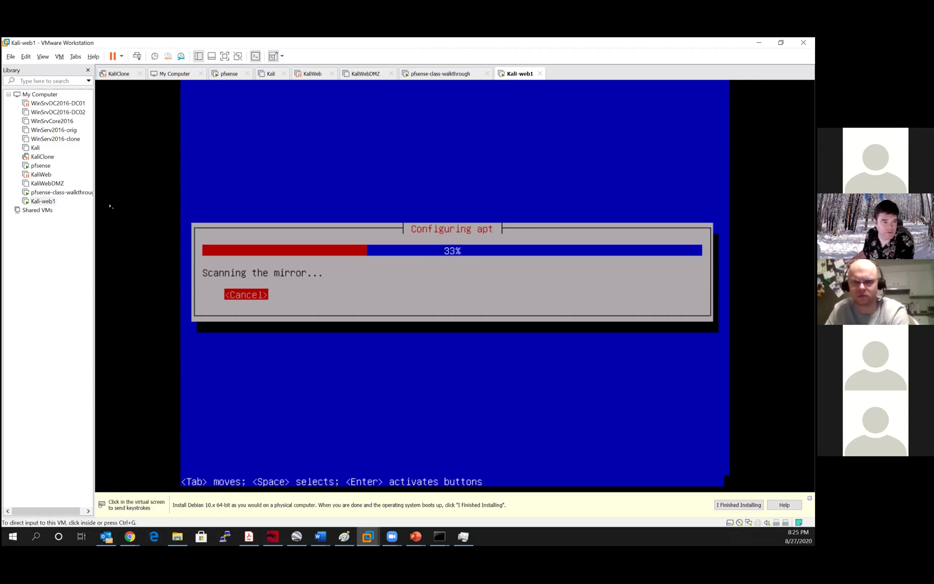
click(71, 193)
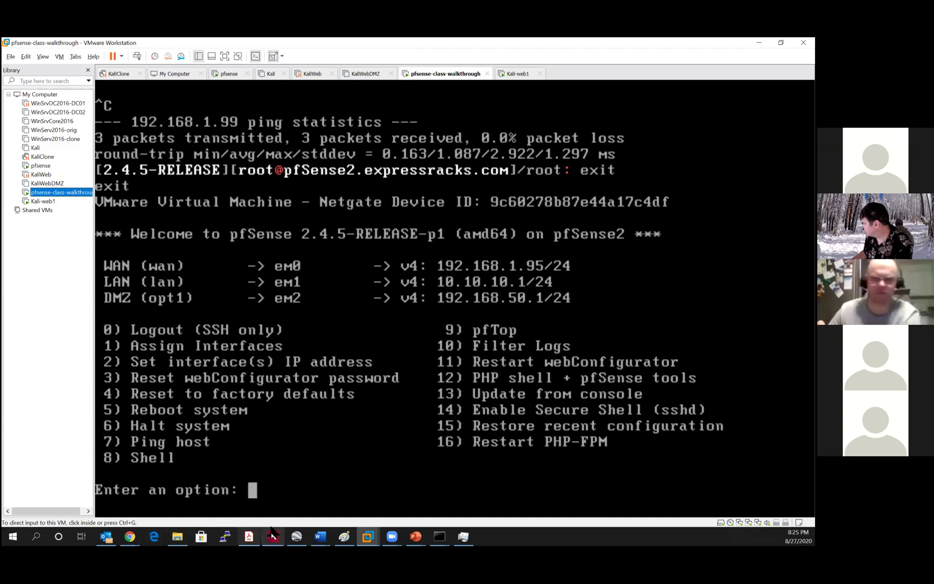
click(135, 535)
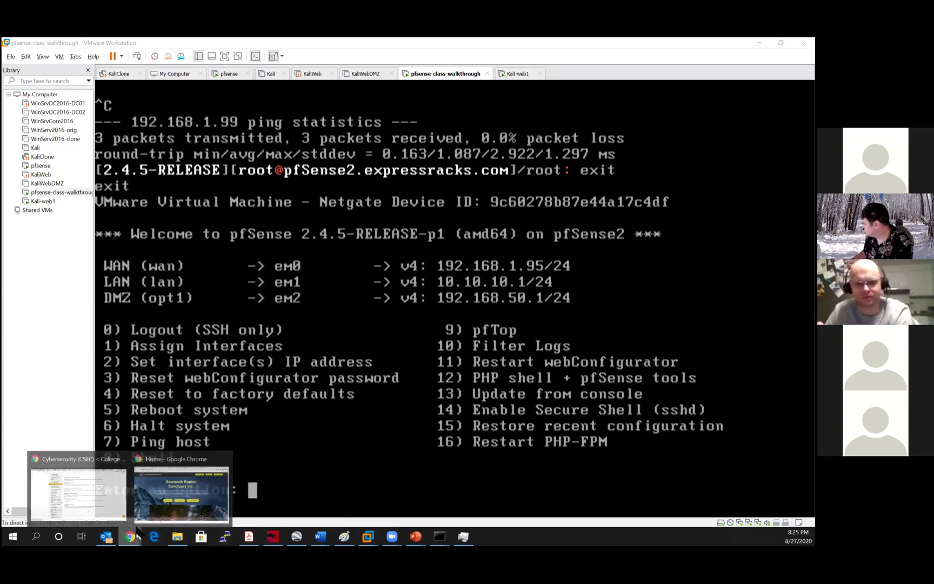
click(156, 505)
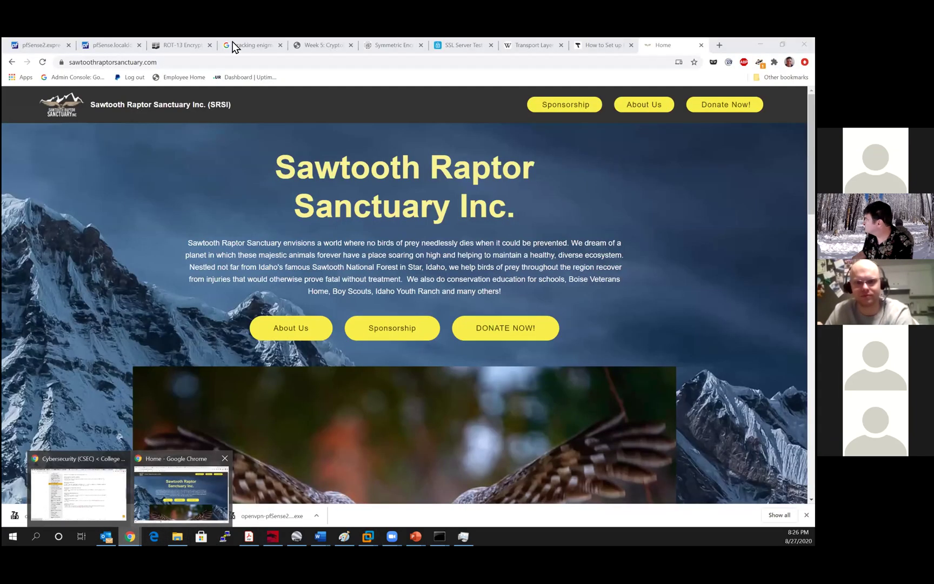
key(ctrl+l)
text(1)
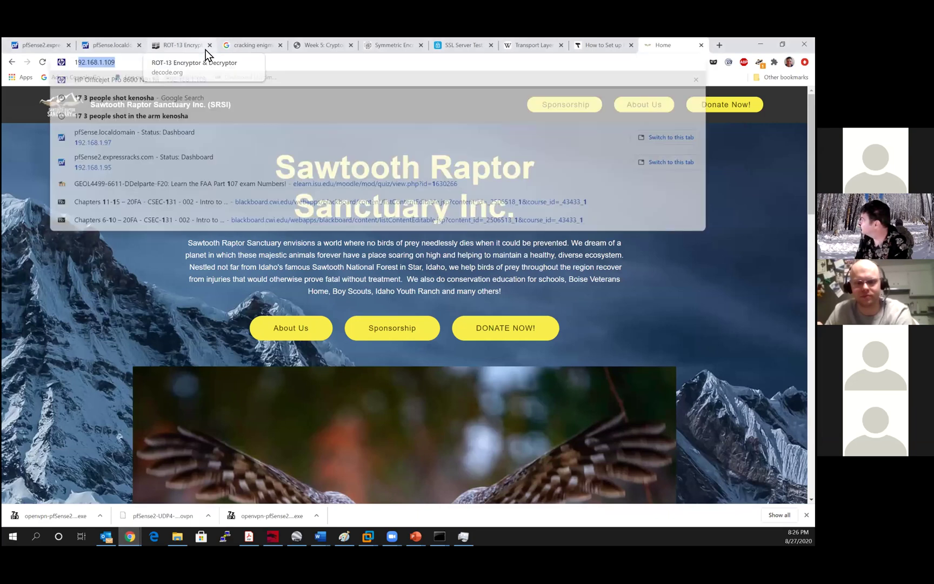
text(92.168.1.)
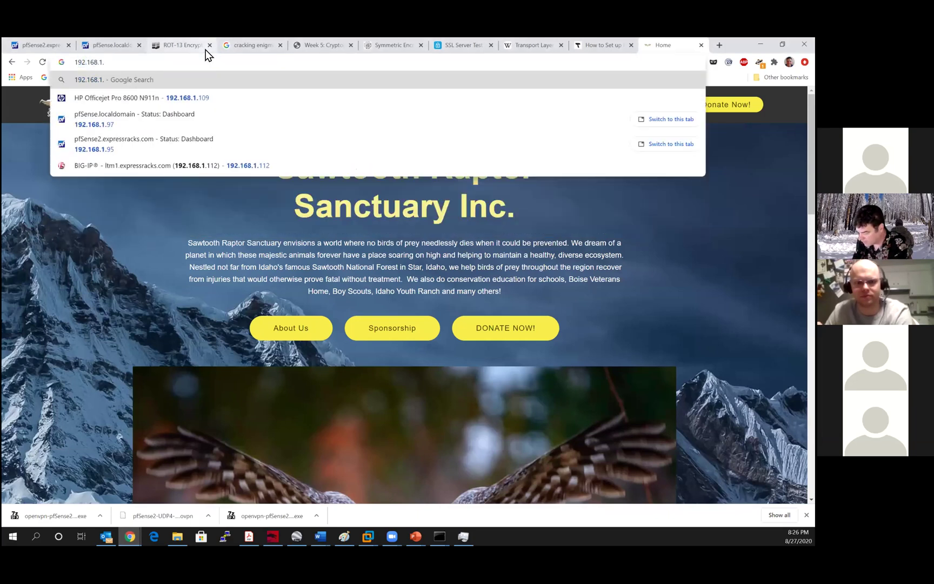
text(95)
key(Return)
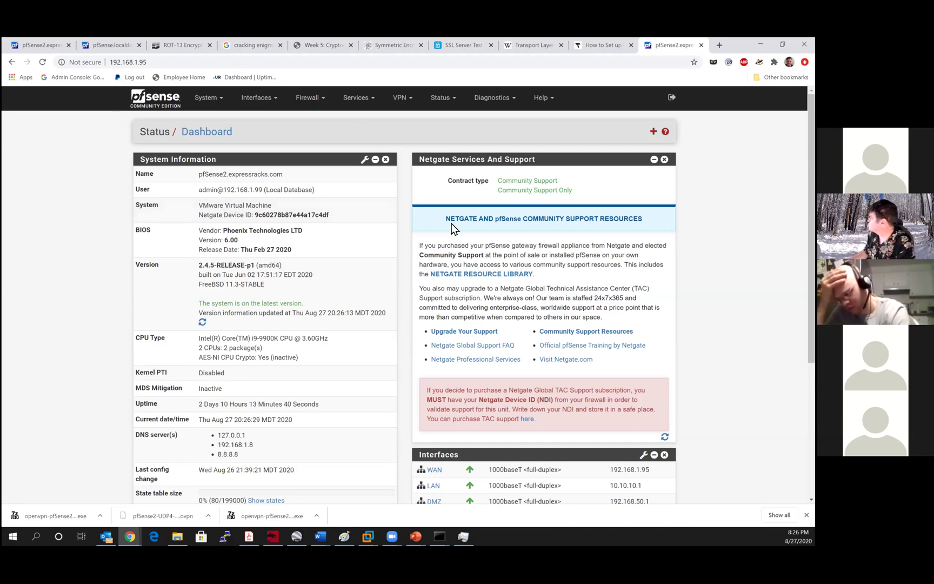
Examine the firewall rules defined for the DMZ and LAN interfaces.
click(302, 102)
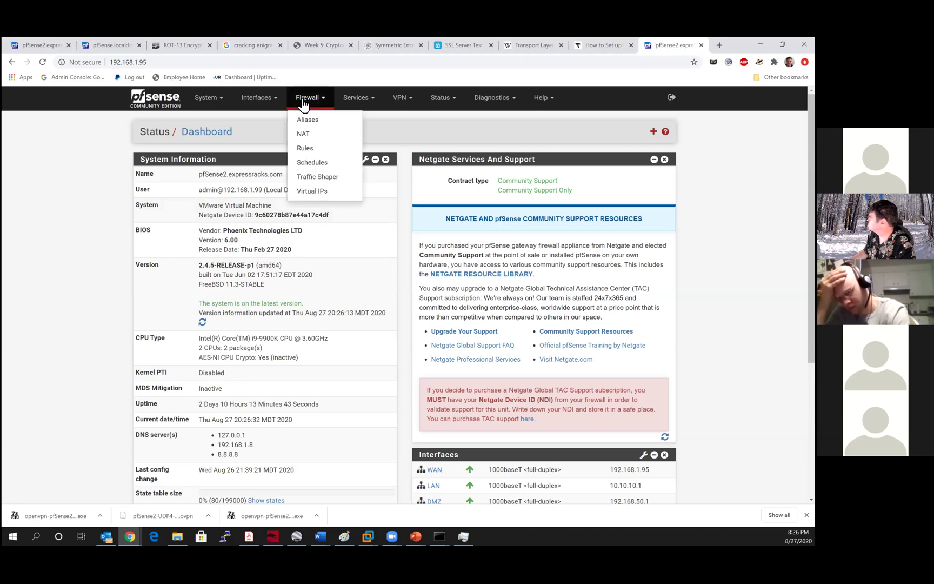
click(305, 148)
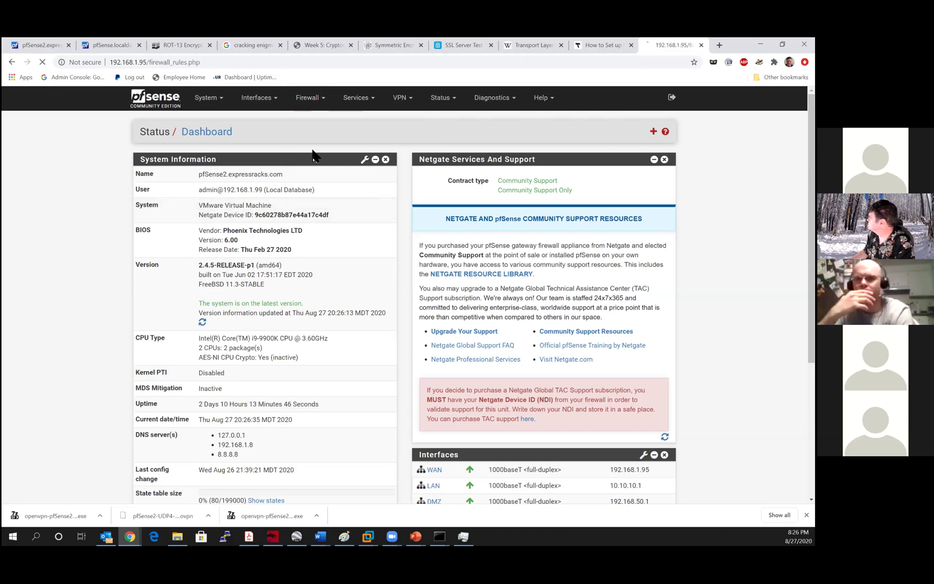
click(255, 213)
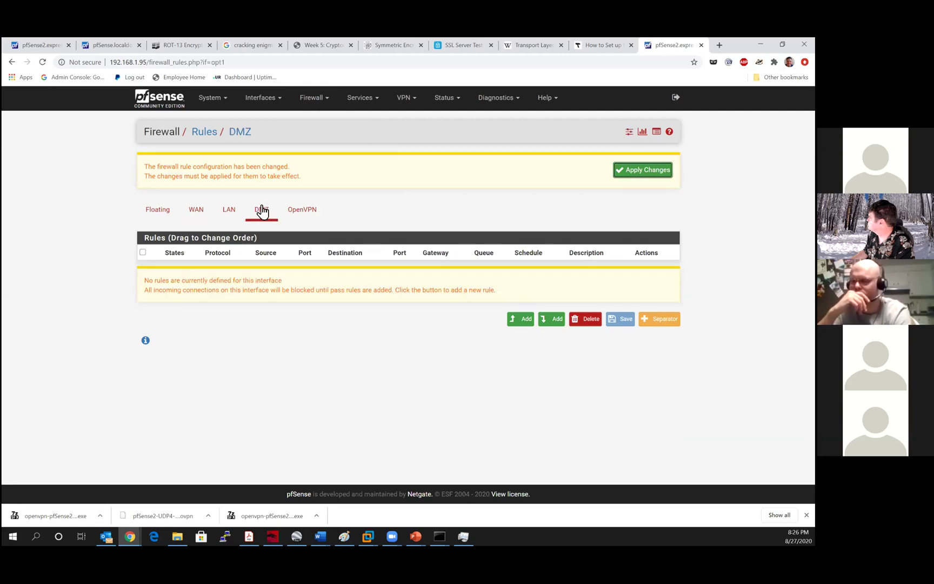
click(226, 214)
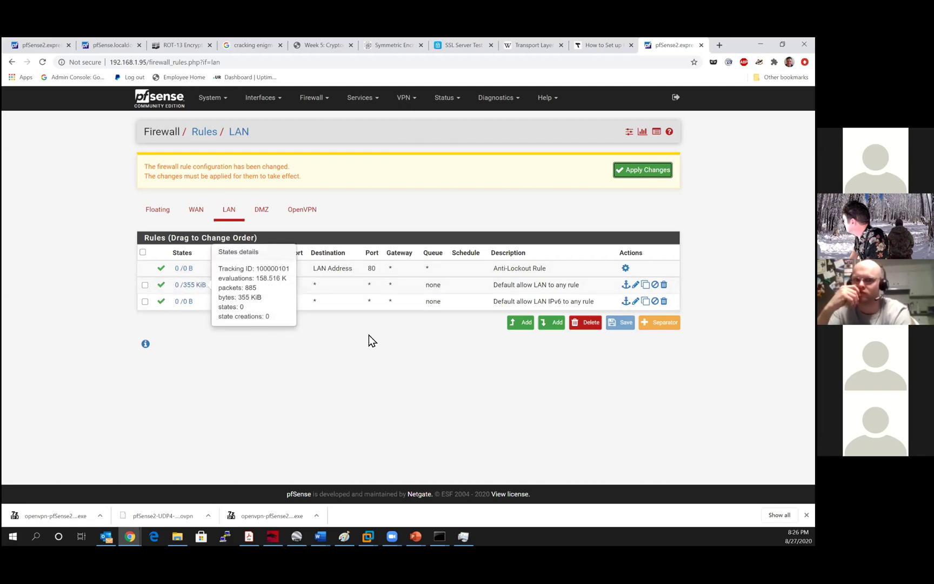
click(363, 362)
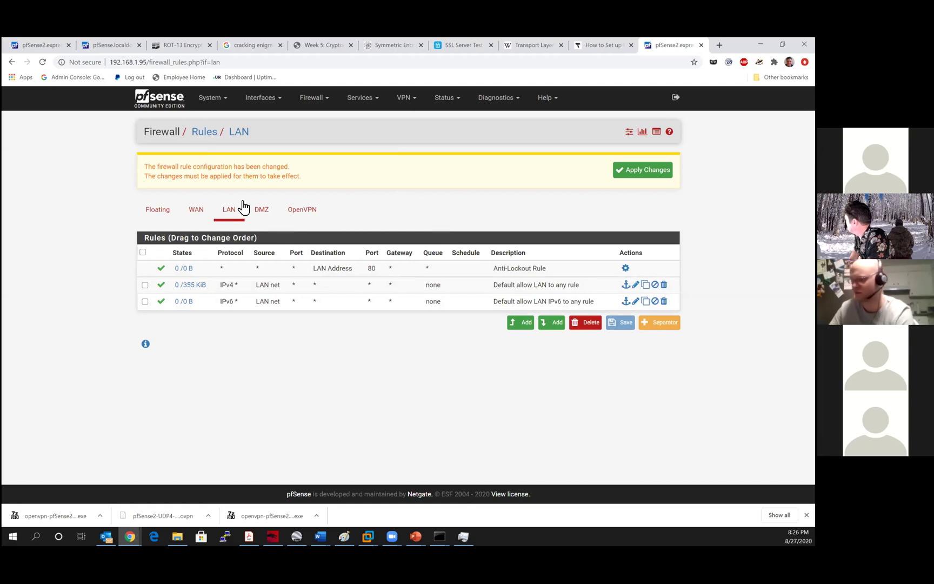
Add a new firewall rule at the top of the DMZ rules with DMZ net as its source.
click(262, 213)
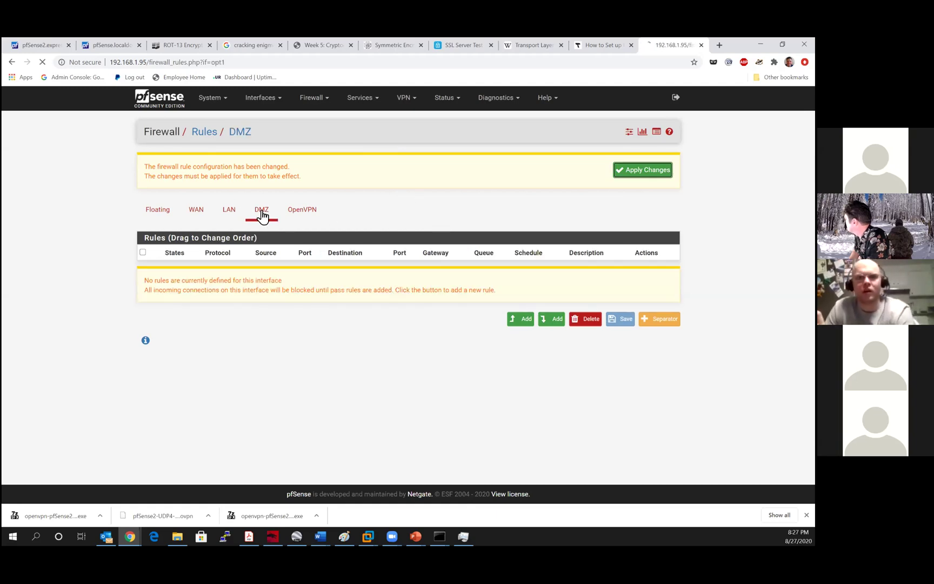
click(522, 319)
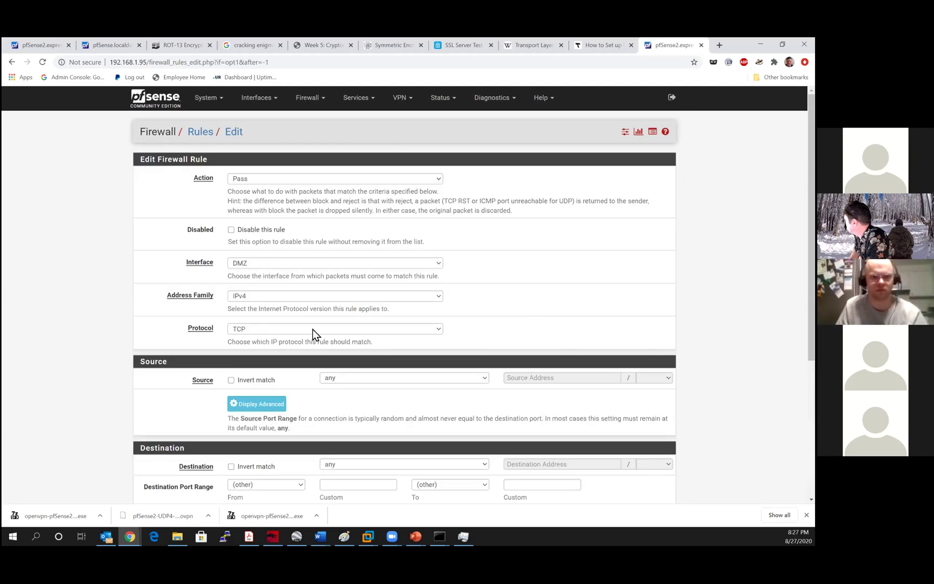
scroll(335, 324, down, 1)
scroll(335, 328, down, 1)
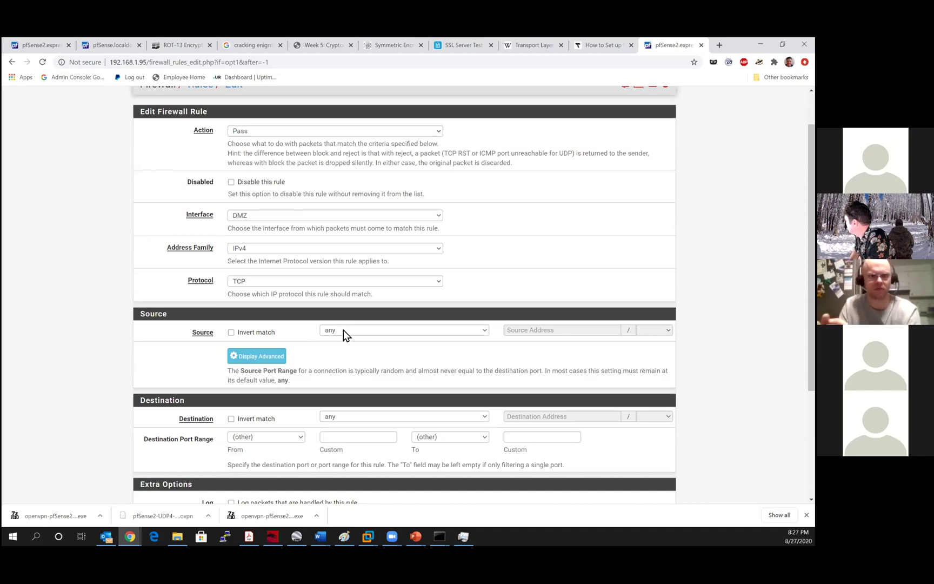
click(343, 331)
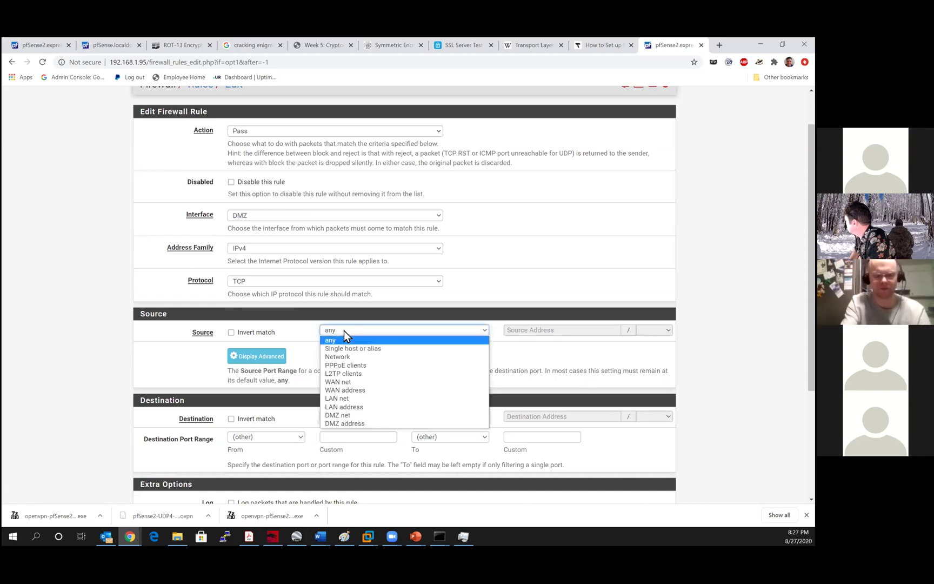
click(350, 416)
Review the new DMZ rule's settings and set its destination to WAN net.
scroll(332, 343, down, 1)
scroll(331, 350, down, 3)
scroll(297, 334, up, 3)
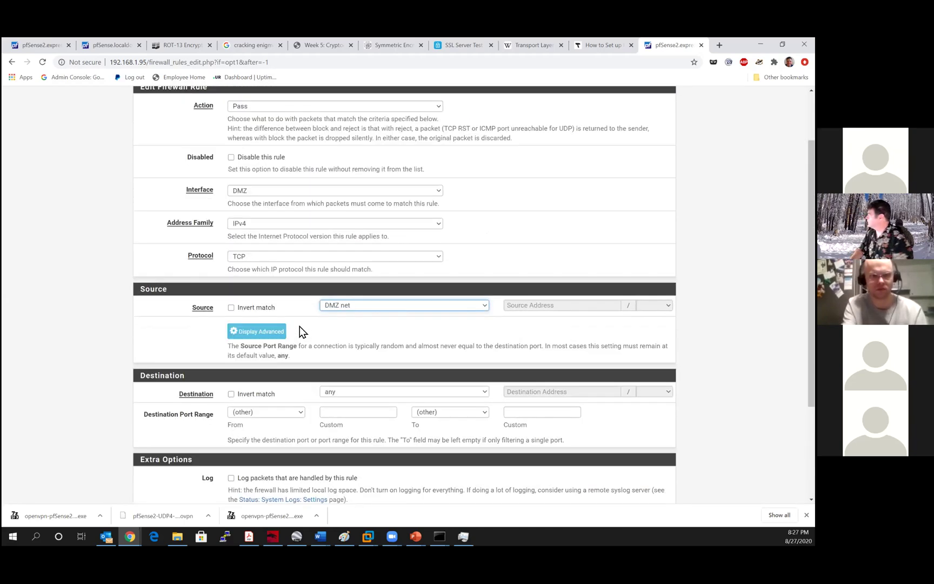
scroll(313, 303, up, 2)
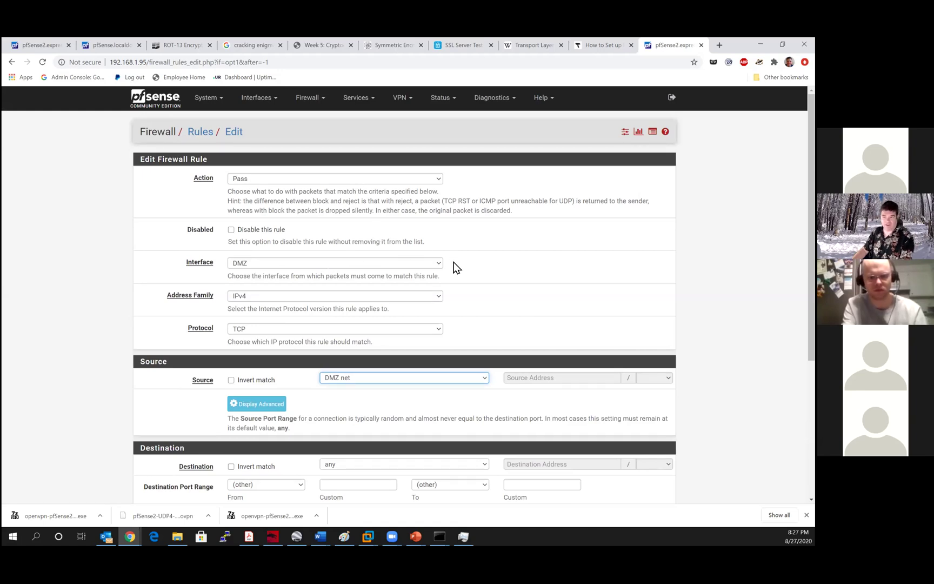
scroll(456, 266, down, 4)
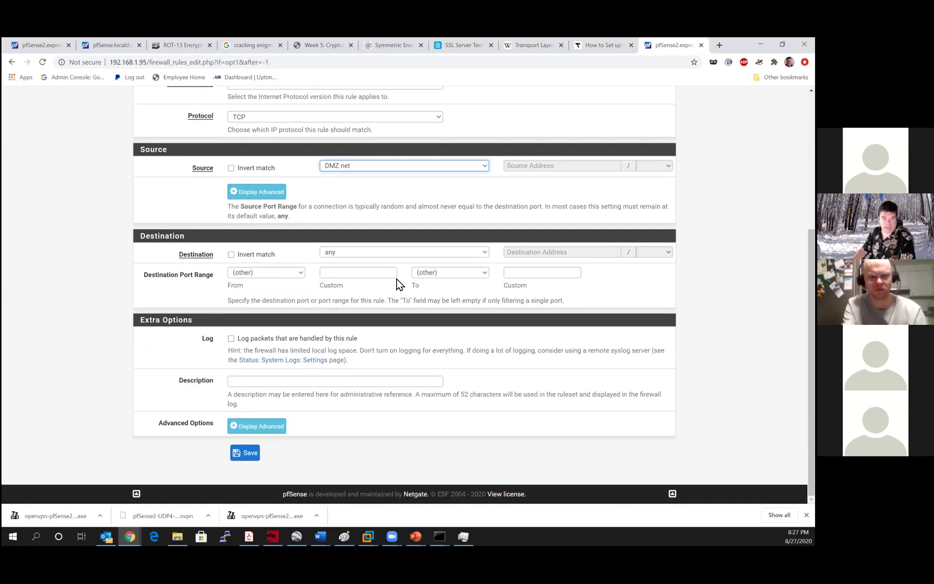
scroll(392, 278, up, 1)
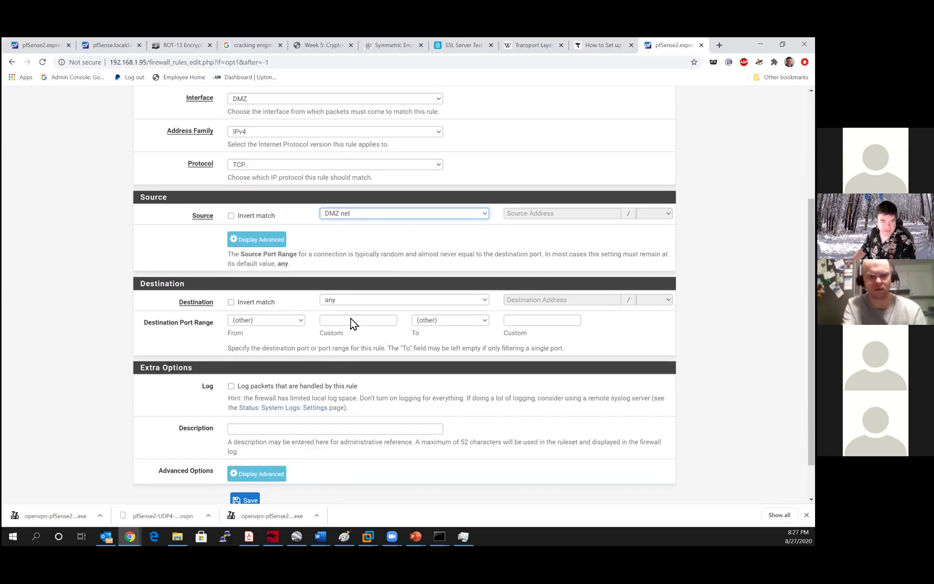
scroll(329, 336, down, 1)
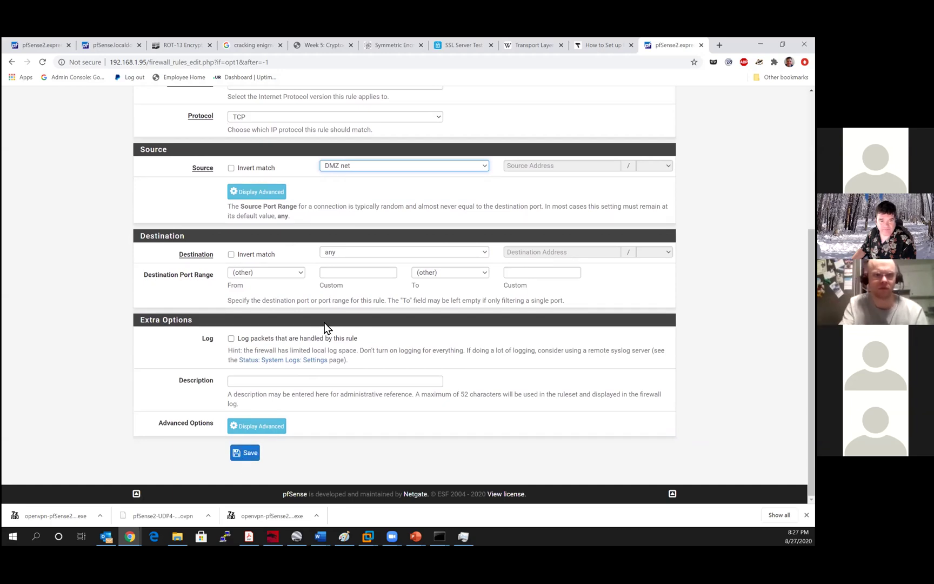
scroll(323, 324, up, 4)
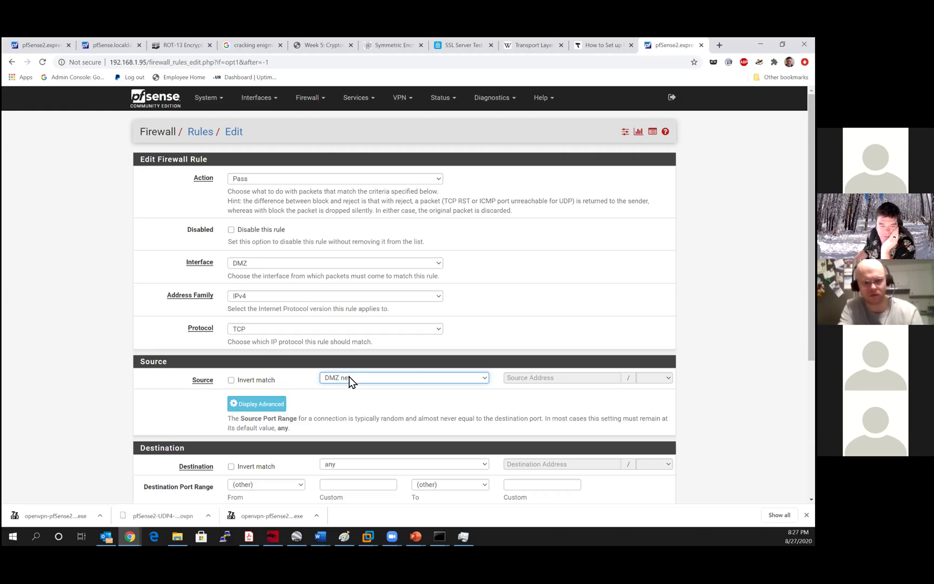
scroll(354, 381, down, 1)
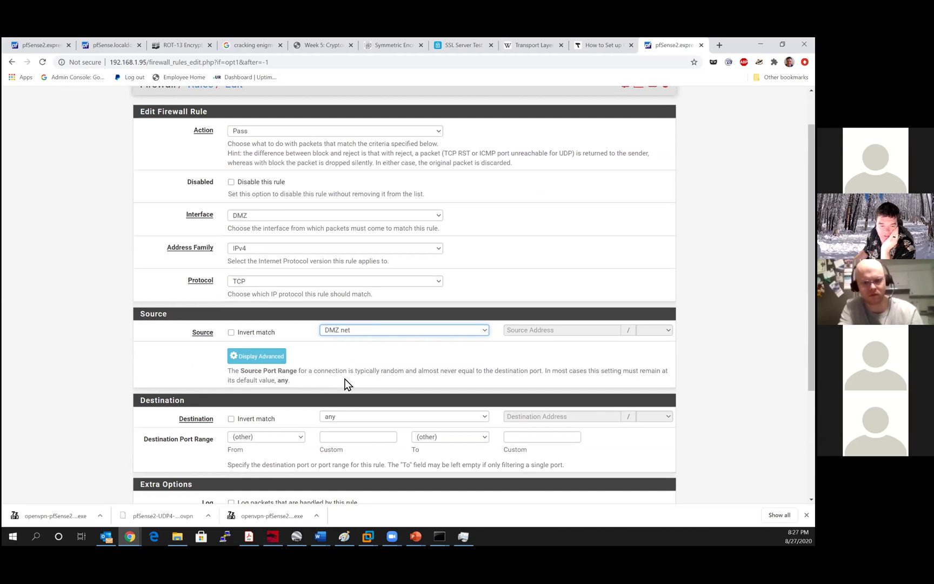
click(333, 419)
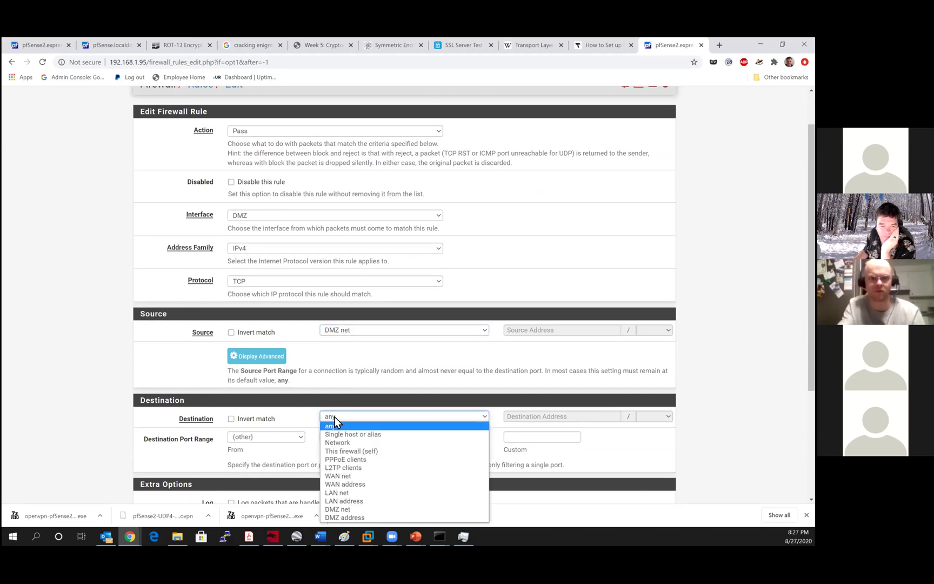
click(352, 476)
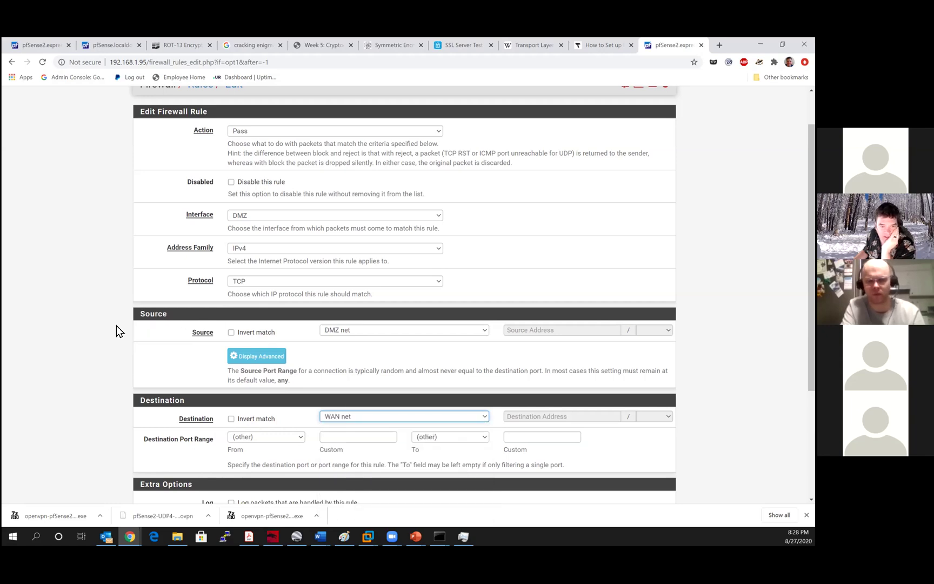
Save the new DMZ rule and apply the firewall changes, comparing it with the LAN rules.
scroll(73, 325, down, 3)
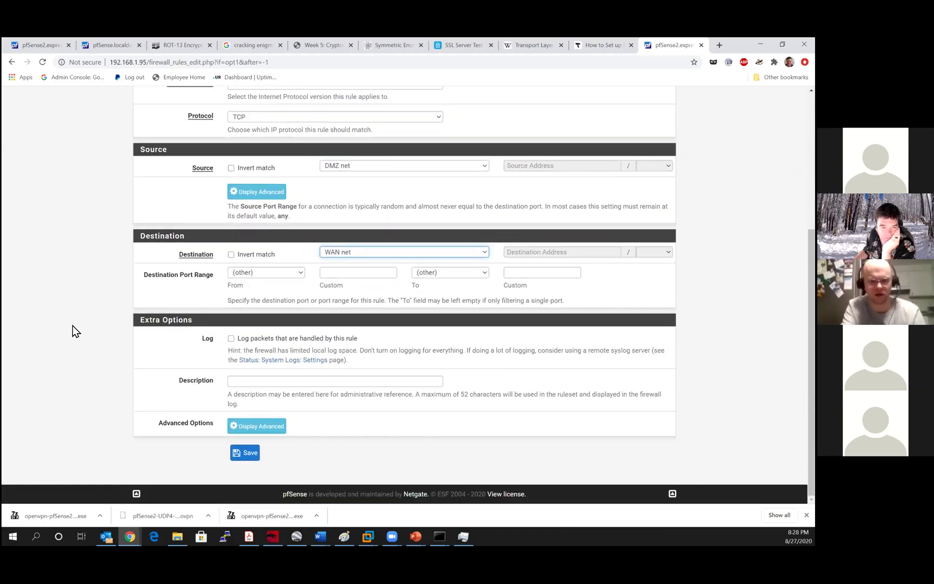
click(251, 454)
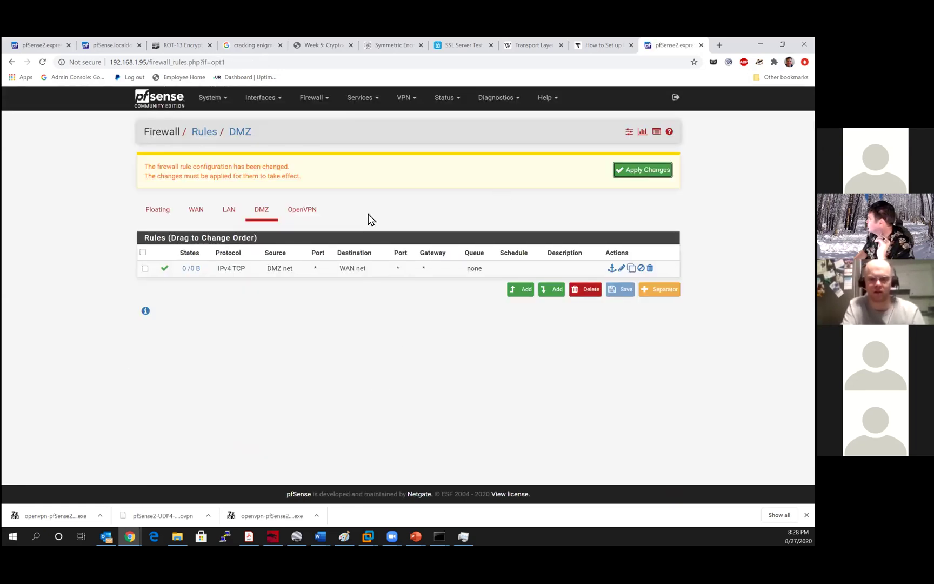
click(231, 212)
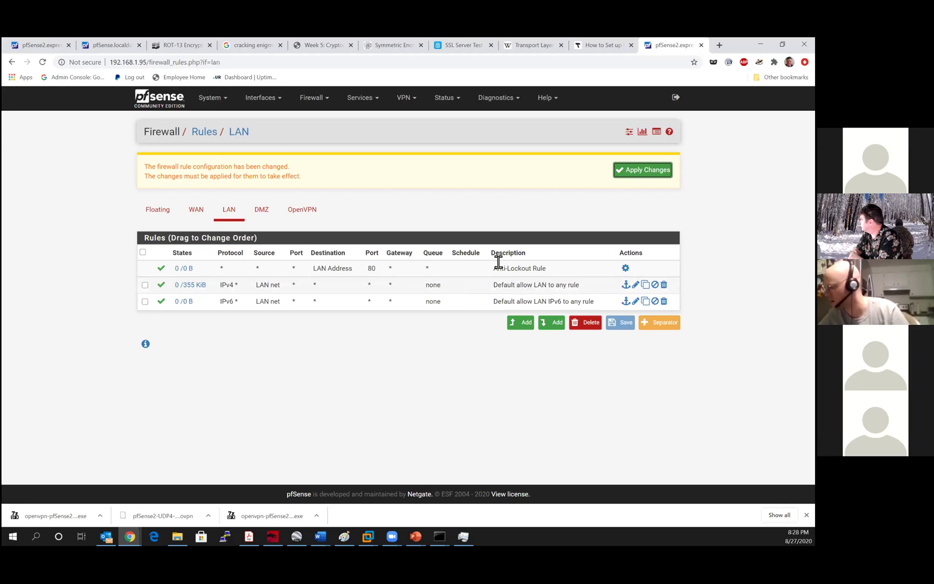
click(264, 212)
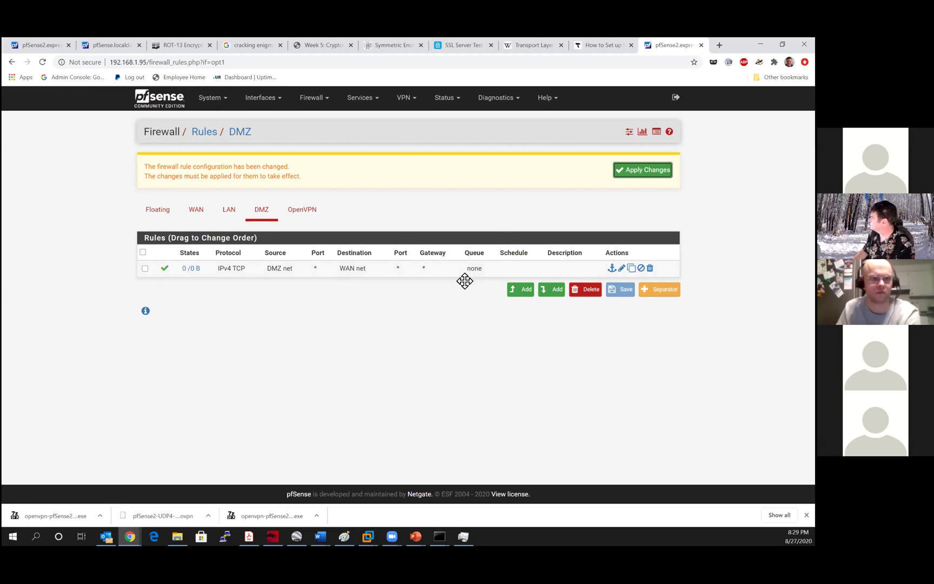
click(652, 173)
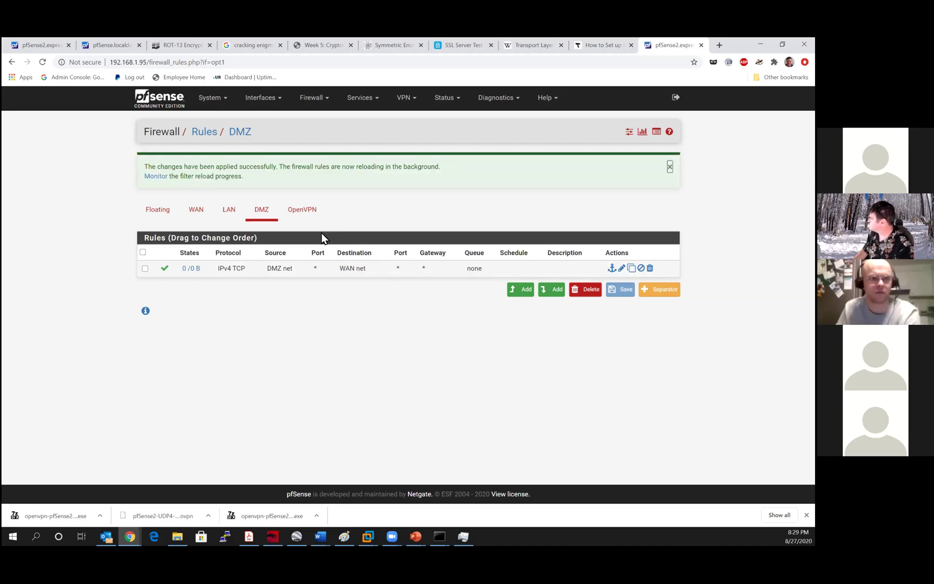
click(229, 211)
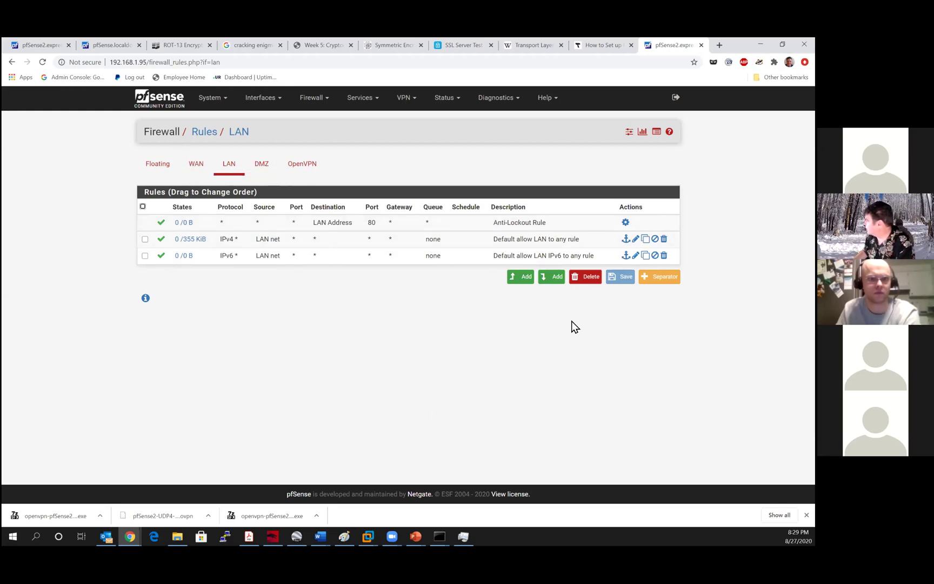
Switch to Kali-web1 in VMware Workstation and try the package manager setup again with the deb.debian.org mirror and no HTTP proxy.
click(370, 534)
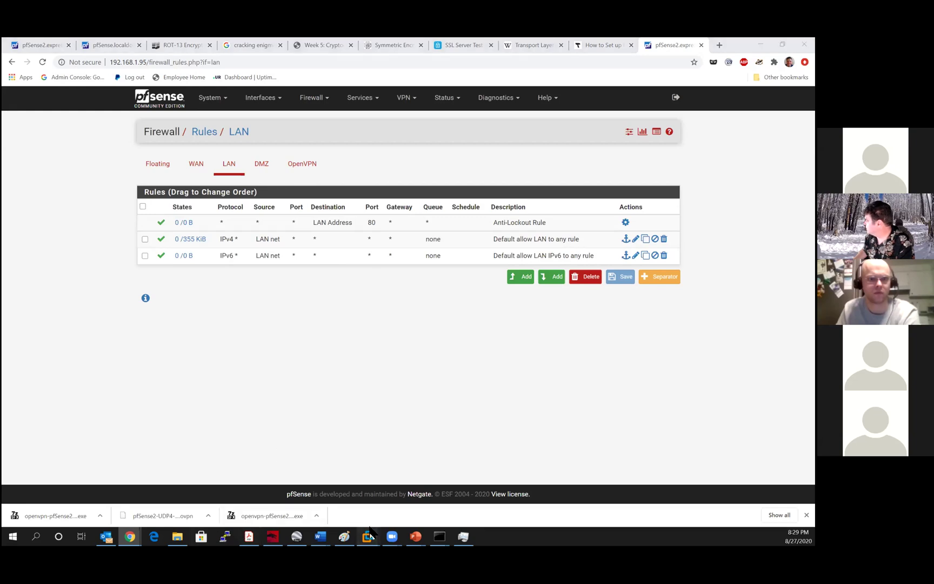
click(674, 467)
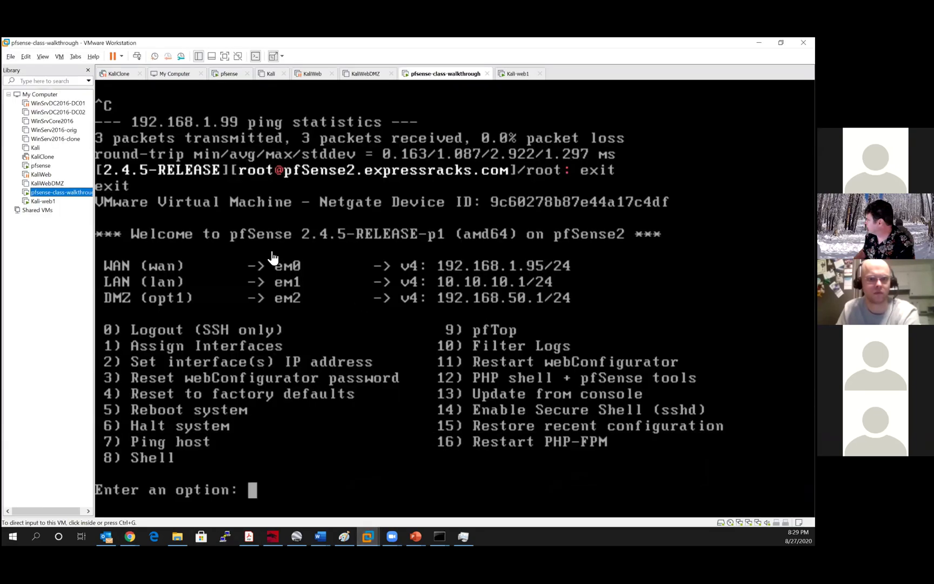
click(38, 201)
click(341, 281)
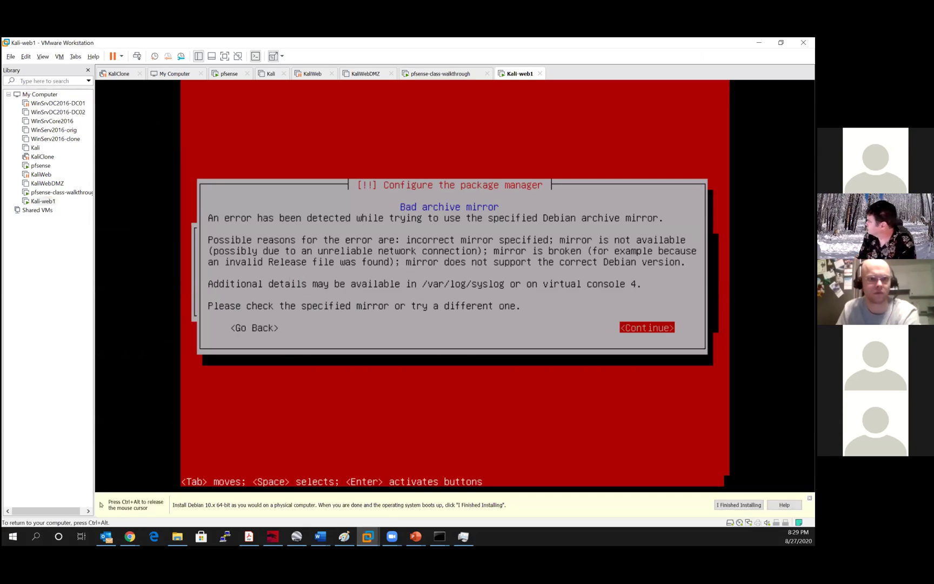
key(Return)
key(Return)
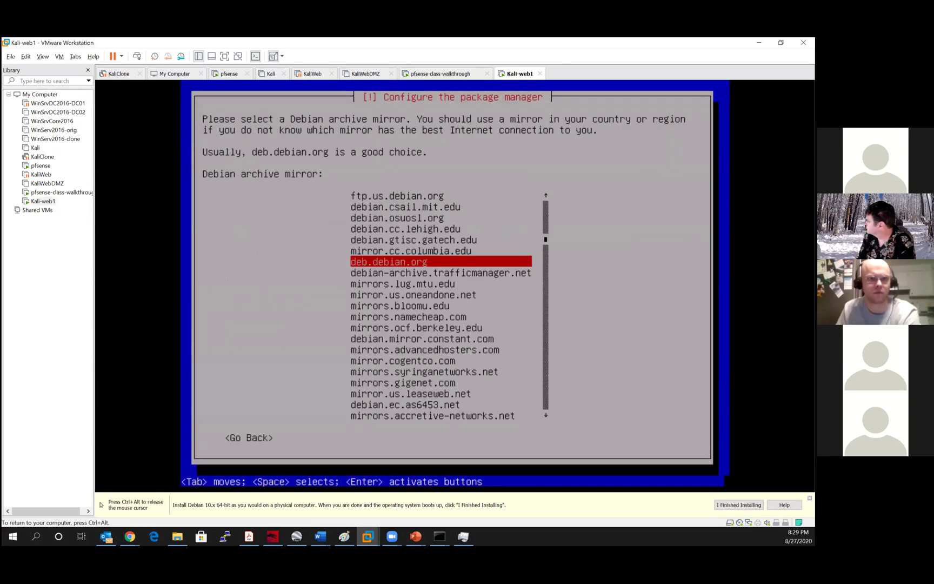
key(Return)
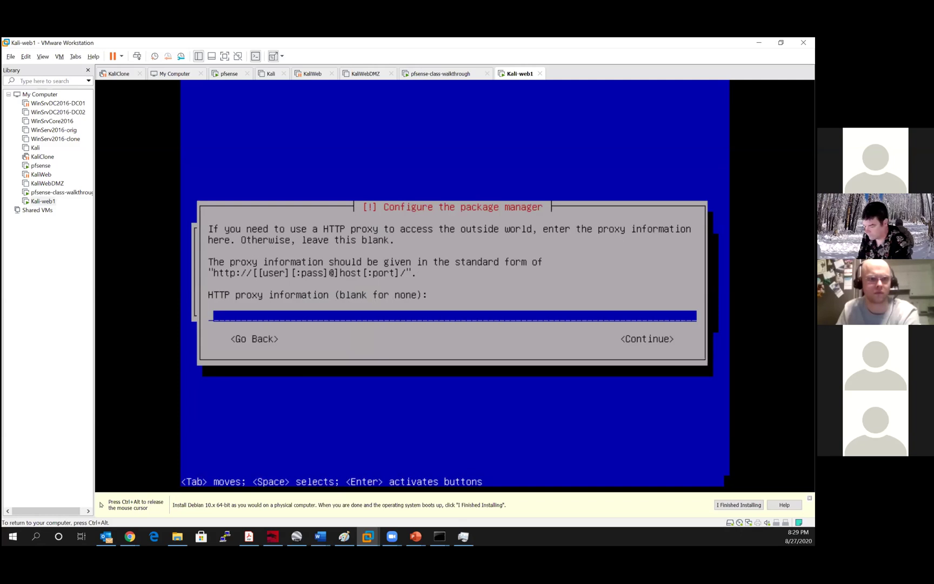
key(Tab)
key(Return)
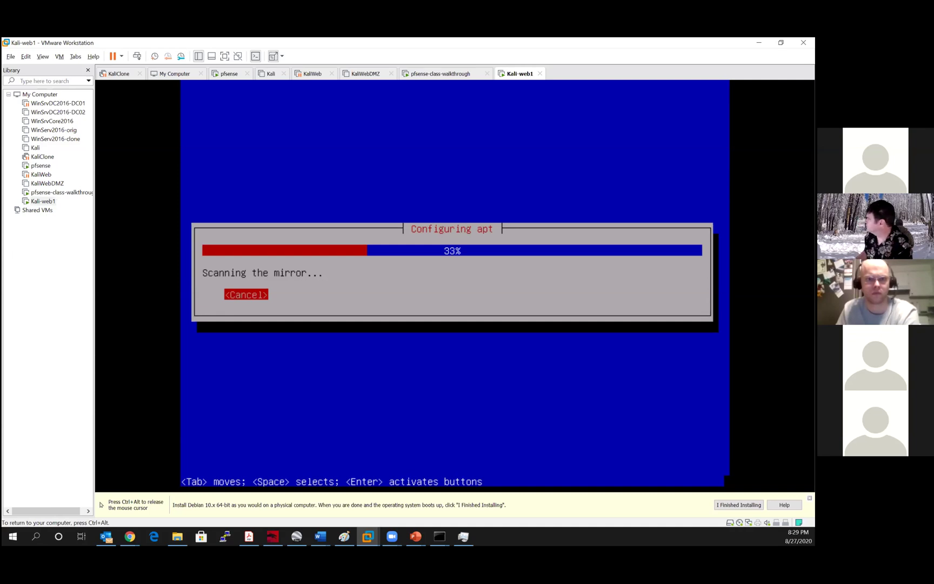
key(ctrl+alt)
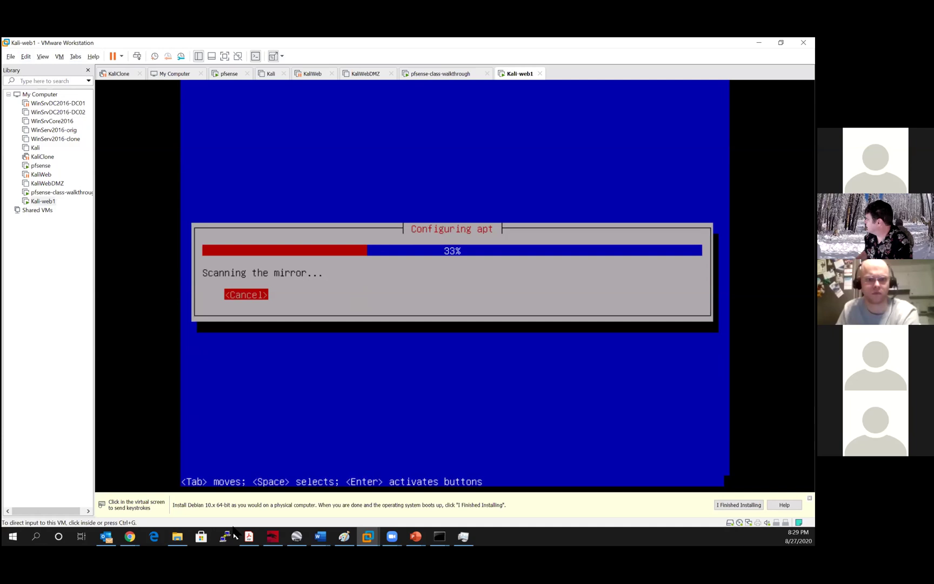
Open the shell on the pfsense-class-walkthrough console in VMware Workstation.
click(46, 193)
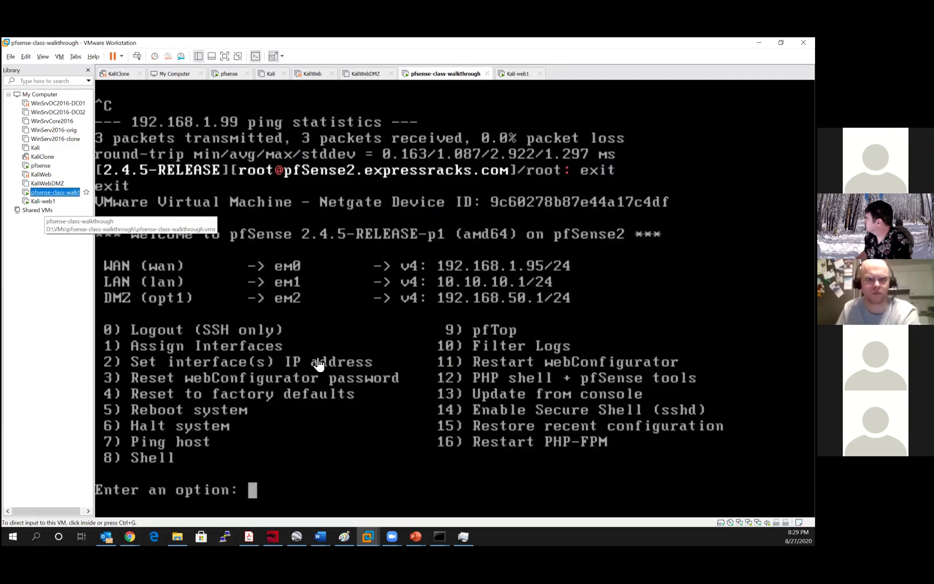
click(354, 445)
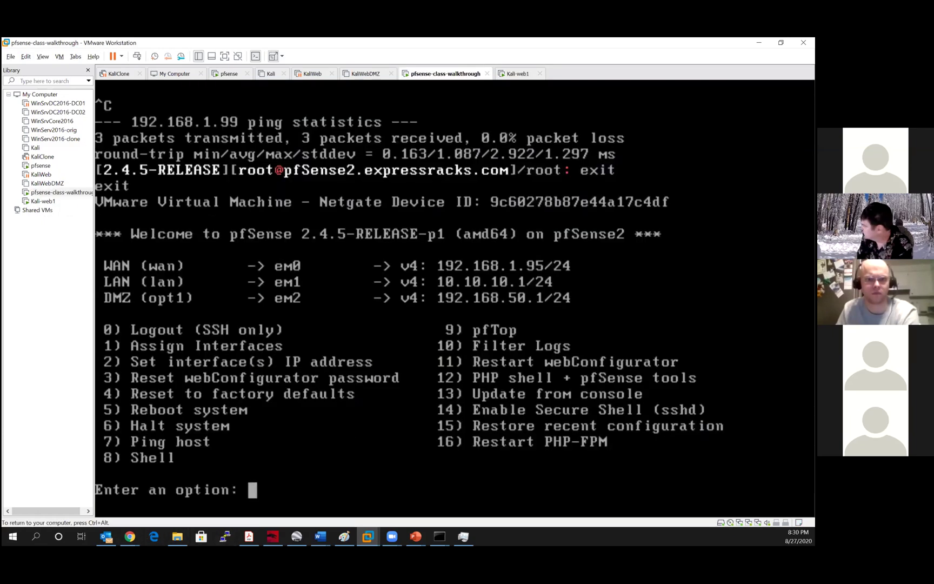
text(8)
key(Return)
Ping 192.168.50.1 and 192.168.50.2 from the pfSense shell to test DMZ connectivity.
text(ping )
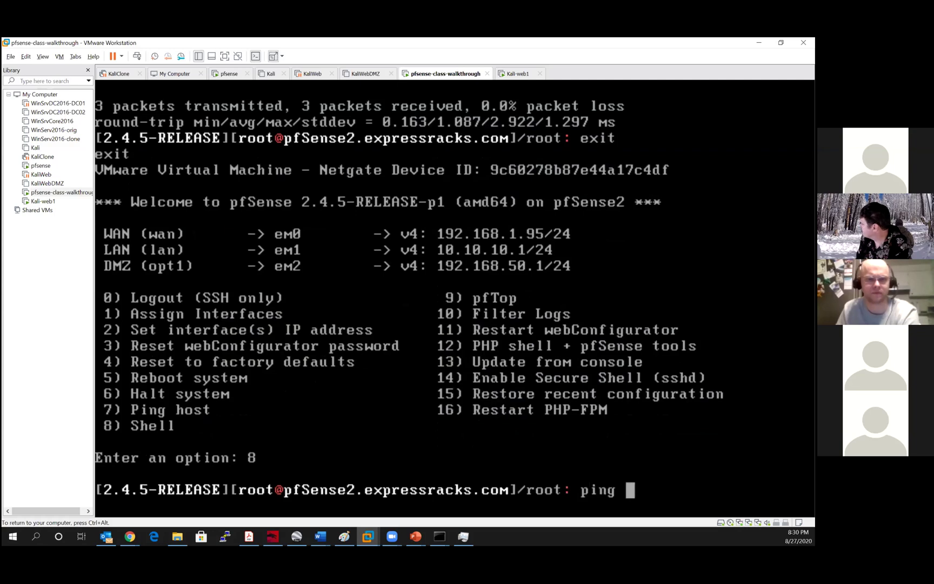
text(192.168.)
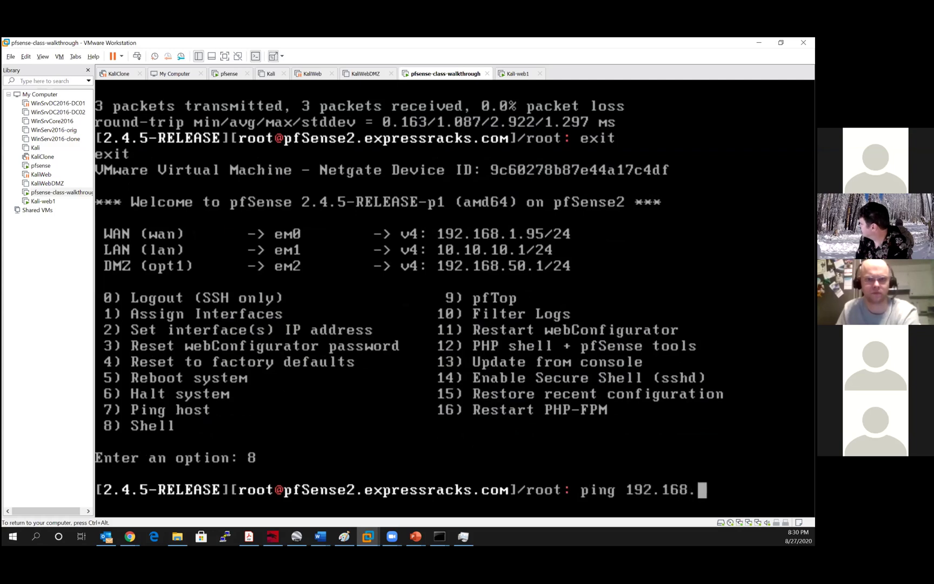
text(50.1)
key(Return)
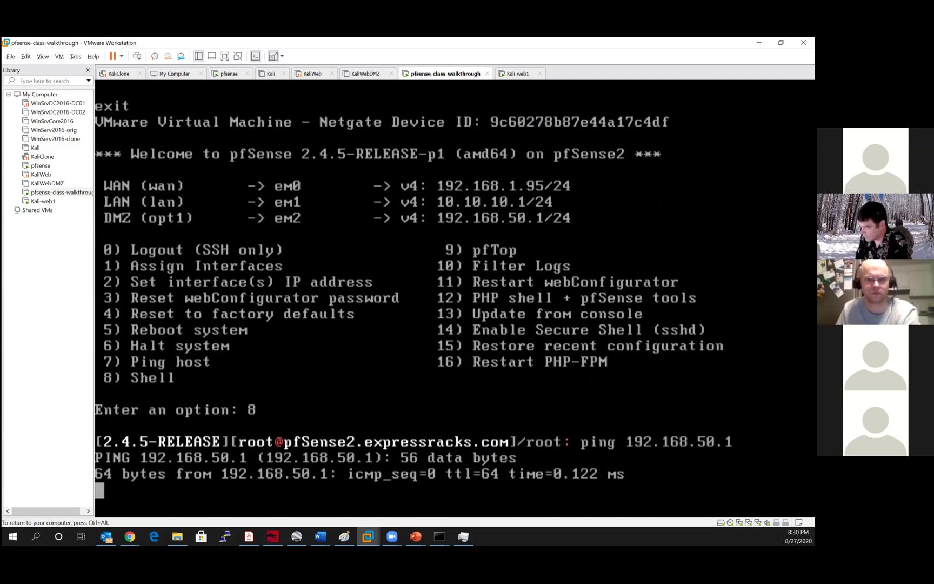
key(ctrl+c)
key(Up)
key(BackSpace)
text(2)
key(Return)
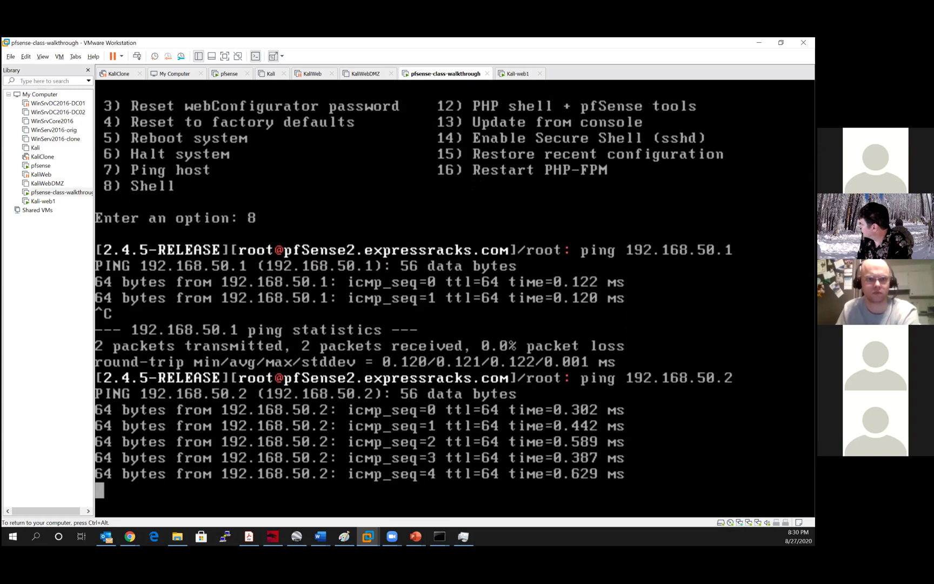
key(ctrl+c)
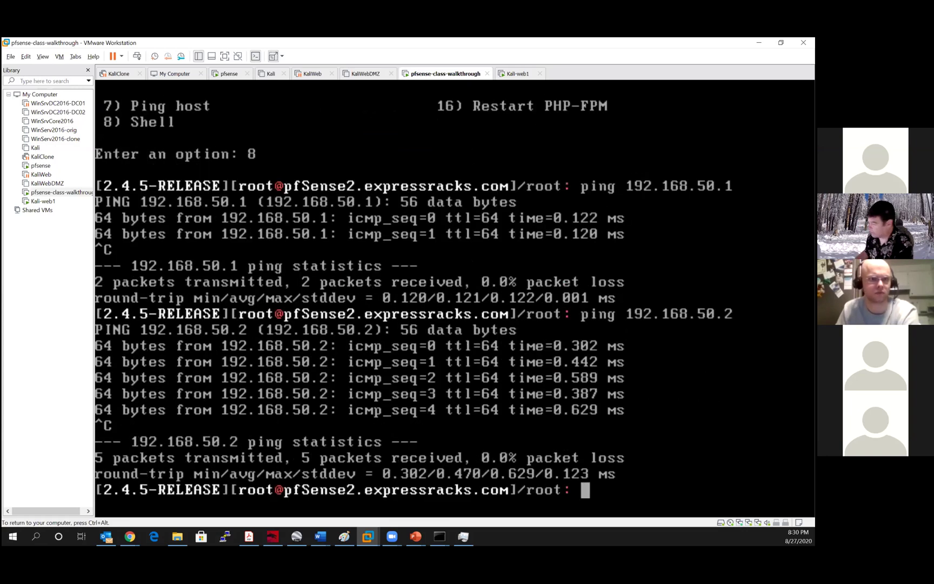
key(Return)
key(ctrl+alt)
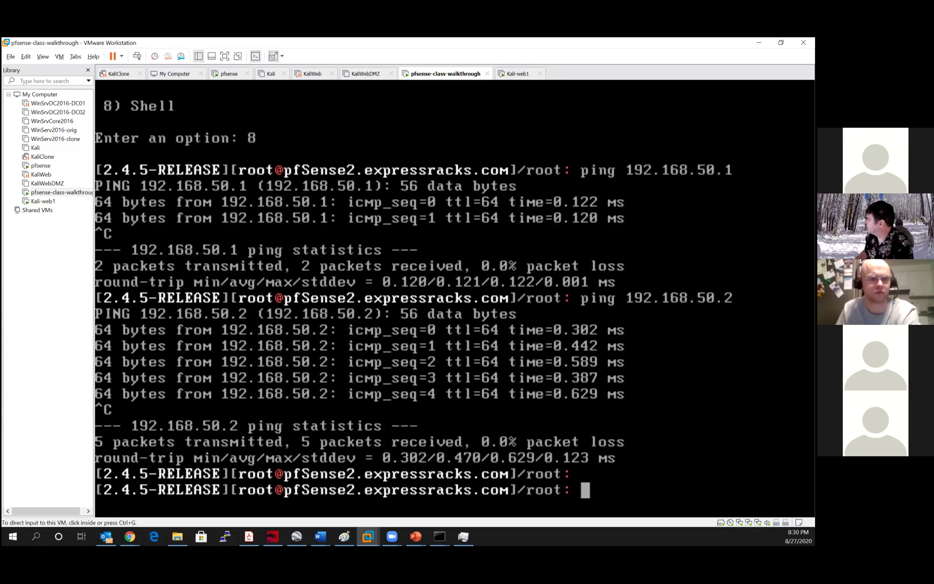
Check the Kali-web1 installer, and disable the packet filter from the pfSense shell with pfctl -d.
click(42, 201)
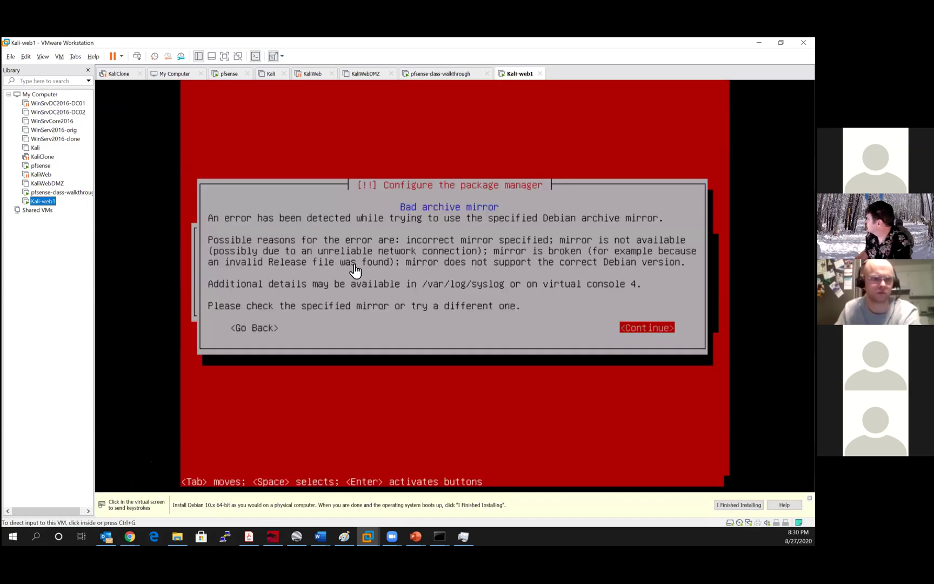
click(54, 193)
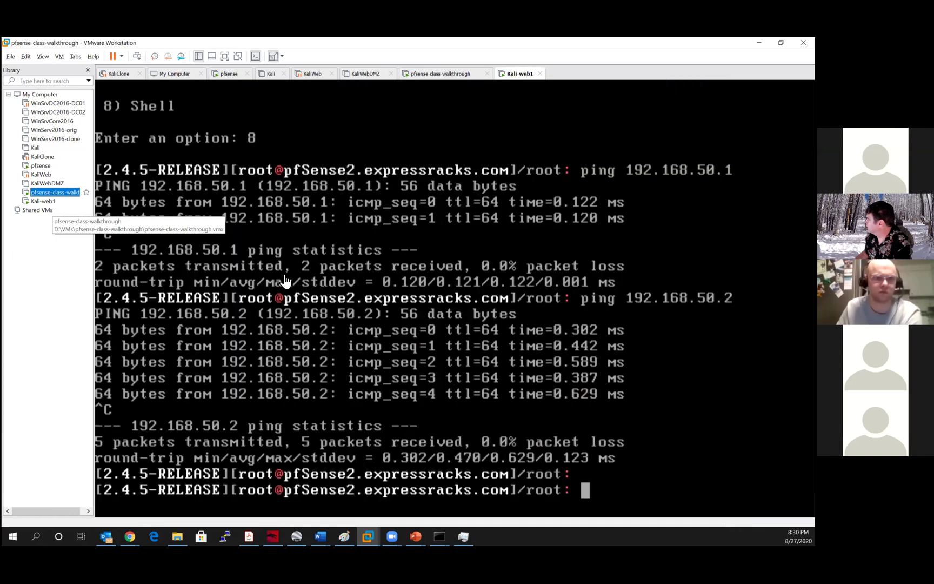
click(672, 426)
text(pf)
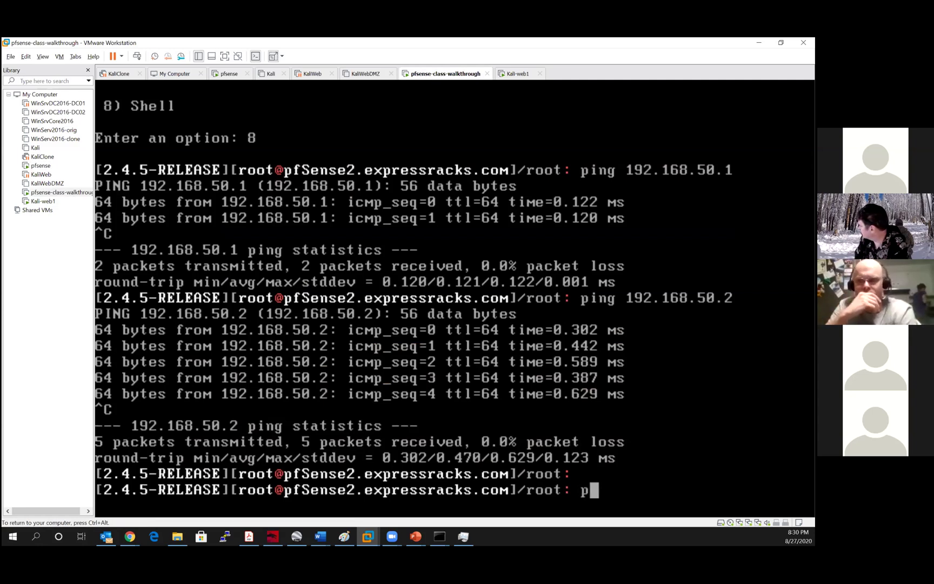
text(ctl -d)
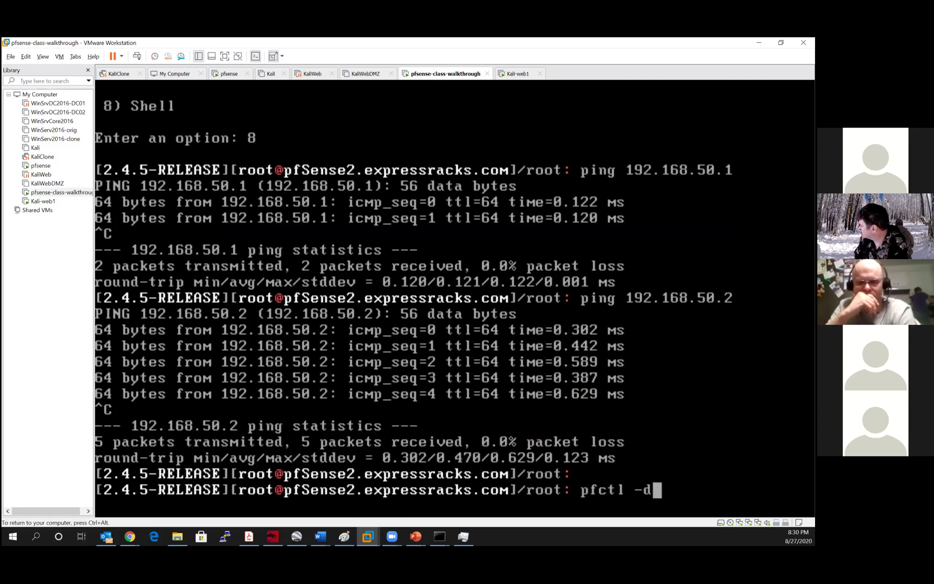
key(Return)
Retry the mirror setup in the Kali-web1 installer with United States as country, deb.debian.org as mirror and a blank HTTP proxy.
key(ctrl+alt)
click(53, 202)
click(394, 270)
key(Return)
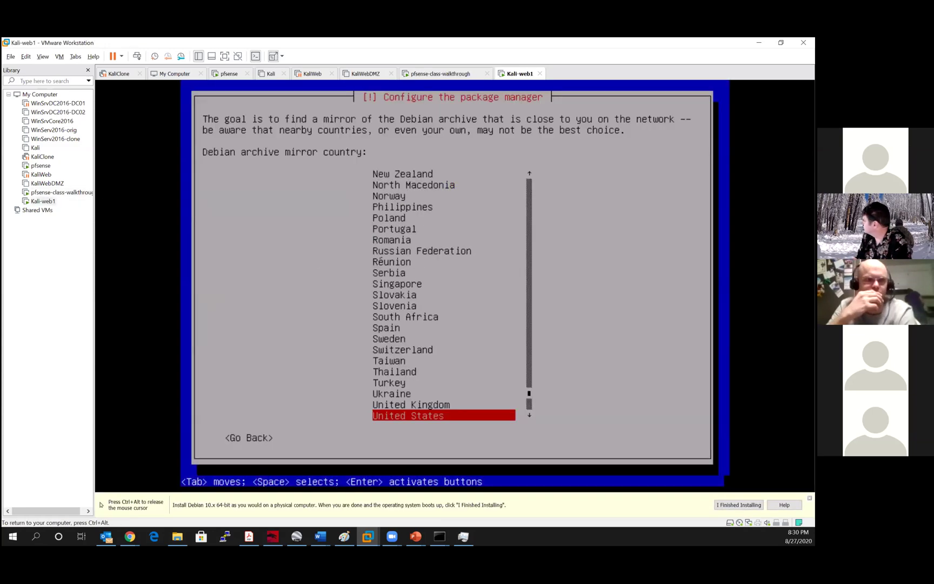
key(Return)
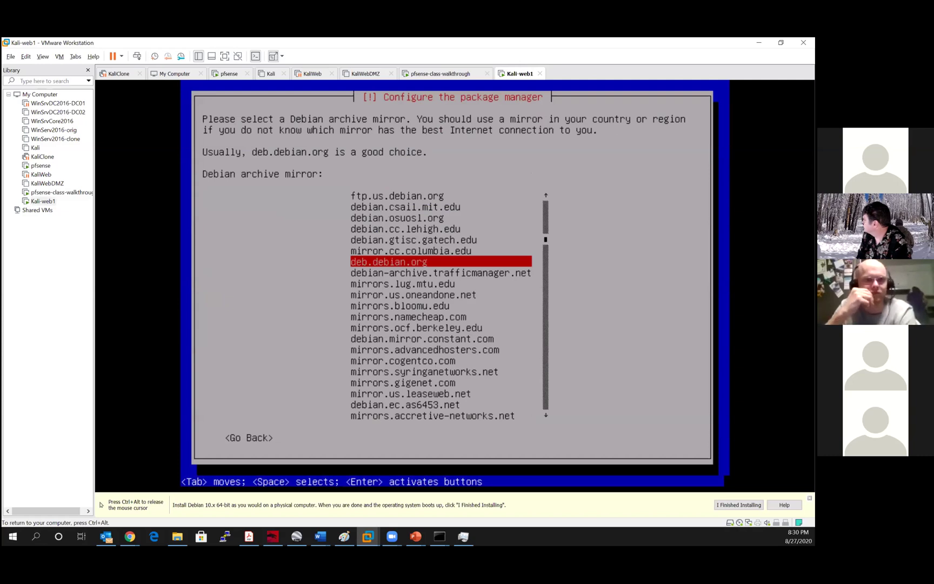
key(Return)
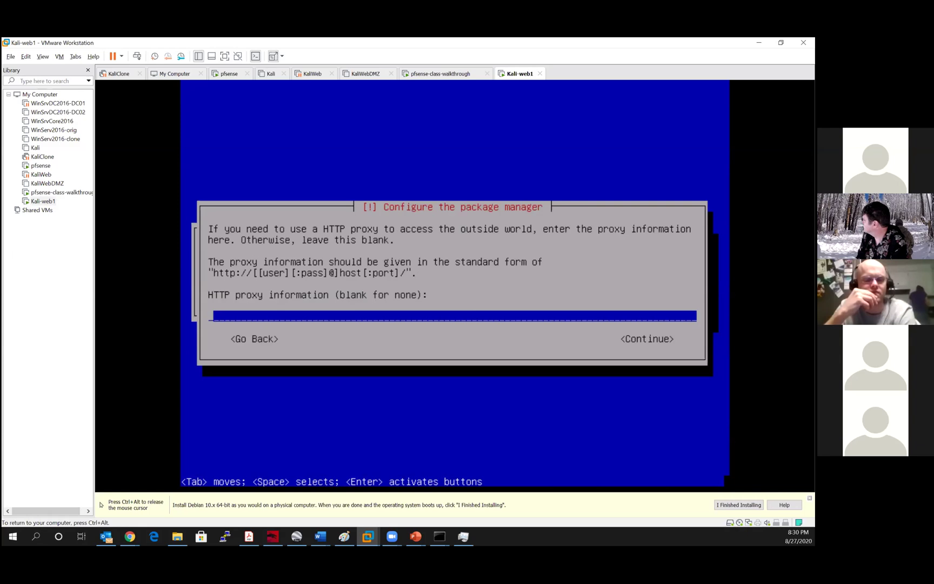
key(Tab)
key(Return)
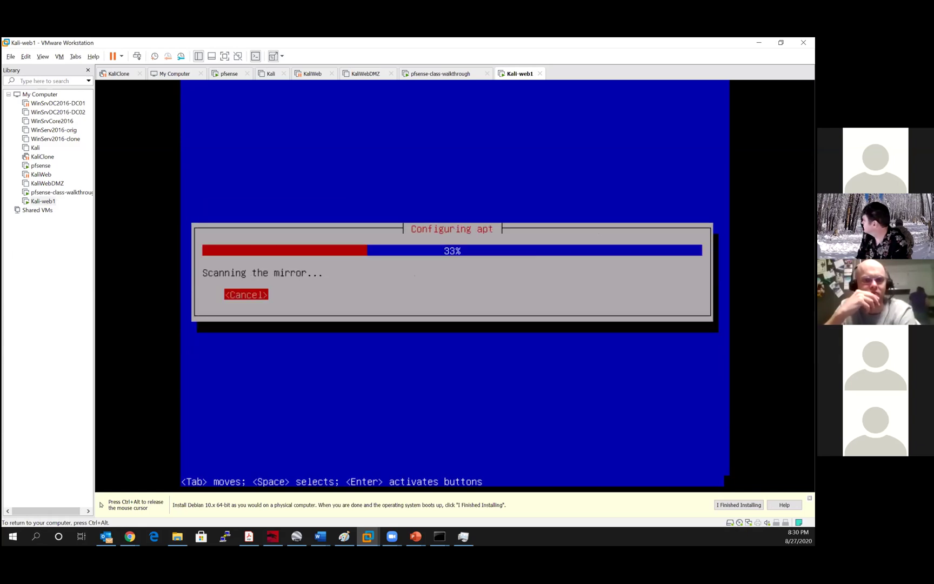